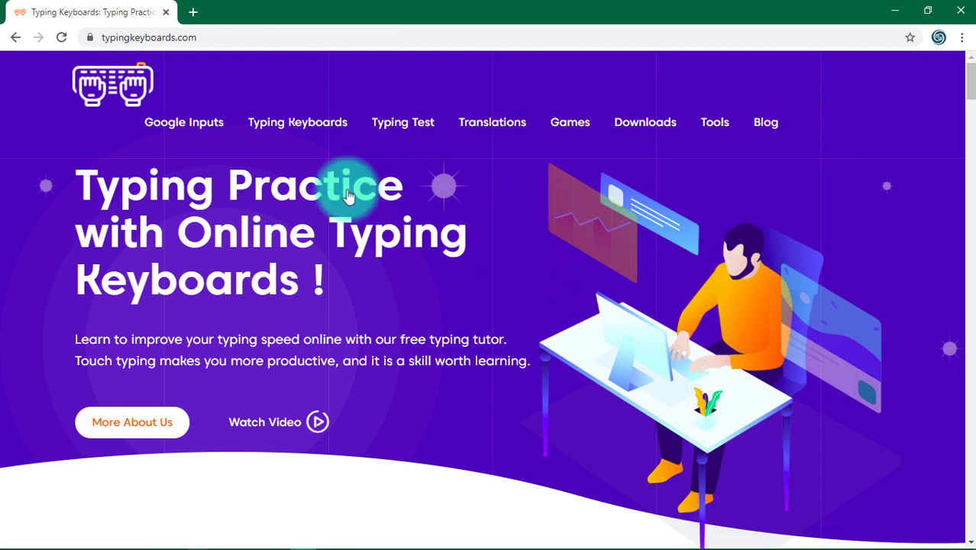
# Open the Google Input Tools Sinhala page on the Typing Keyboards site and go to its offline installer section.
pyautogui.moveTo(176, 122)
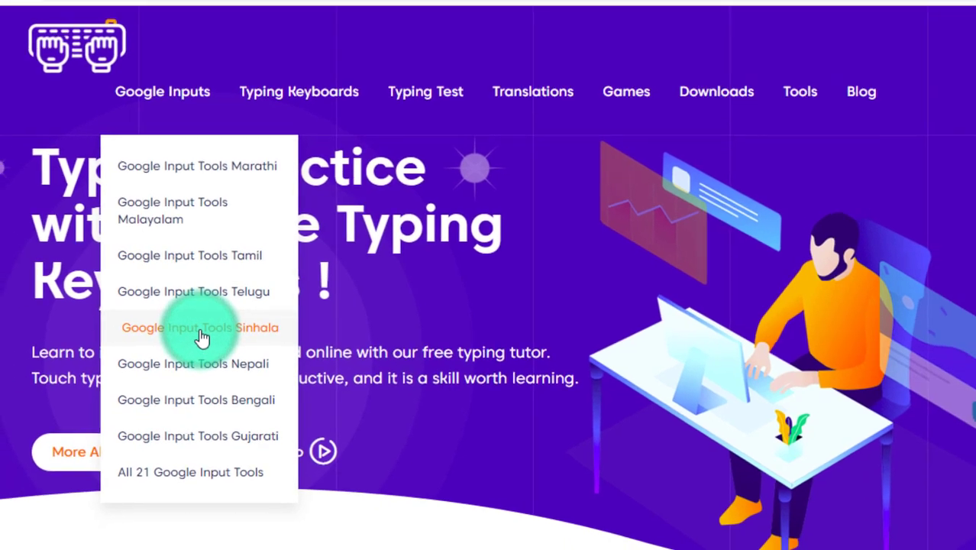
pyautogui.click(202, 334)
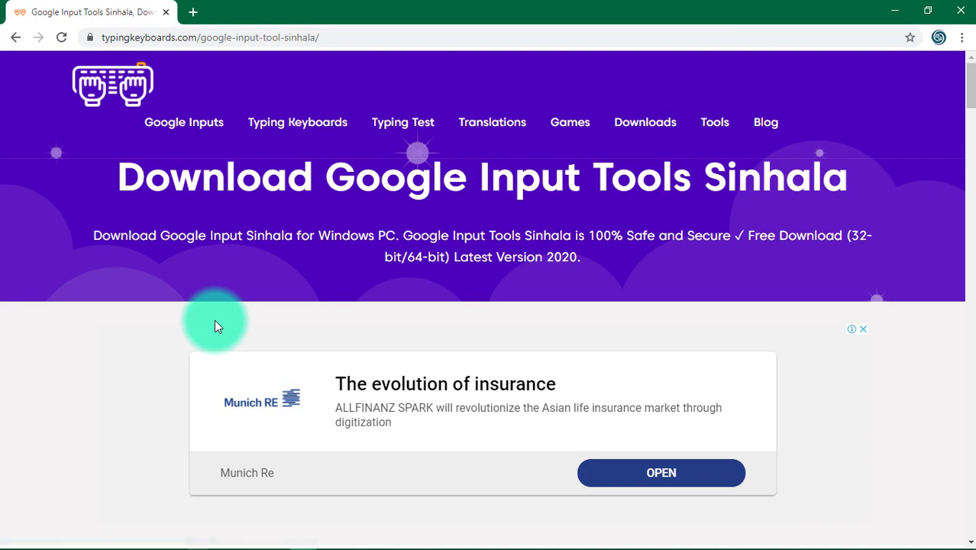
pyautogui.scroll(-4, 215, 325)
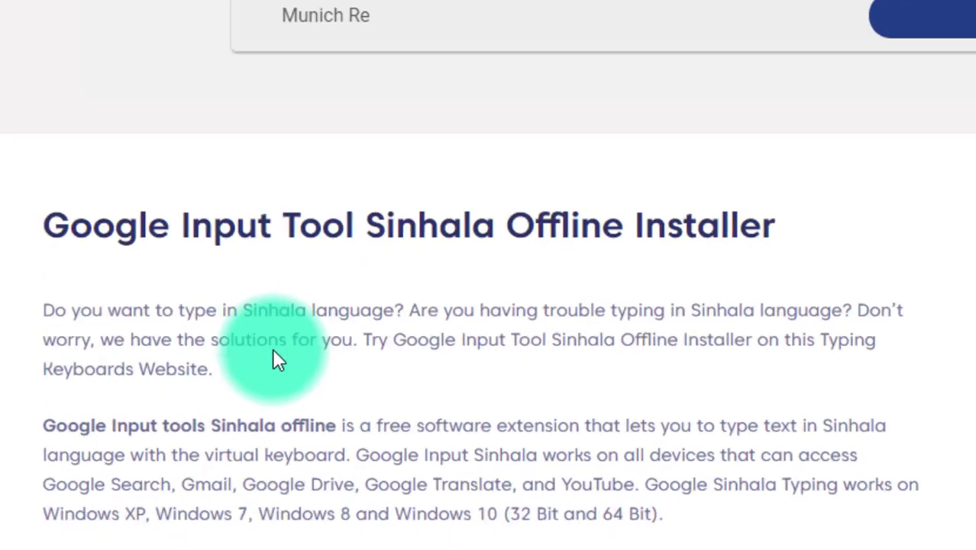
pyautogui.scroll(-2, 272, 348)
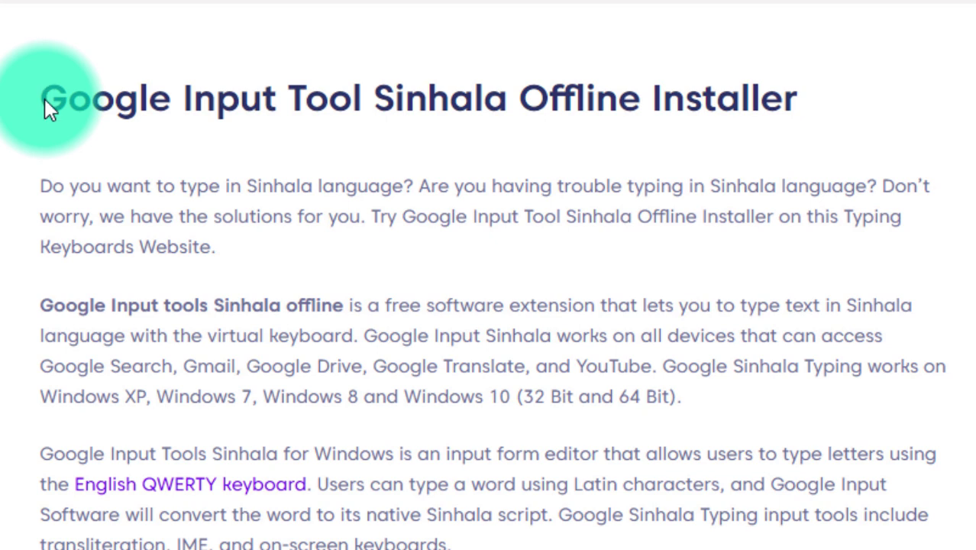
# Read the page's notes on supported Windows versions, download and installation steps, enabling the tool, and available languages.
pyautogui.moveTo(44, 98); pyautogui.dragTo(799, 103)
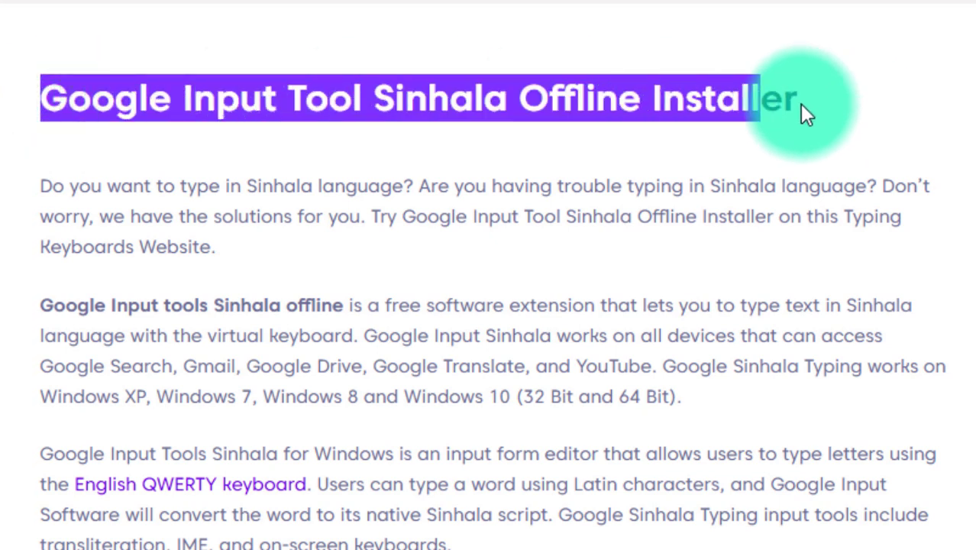
pyautogui.click(398, 349)
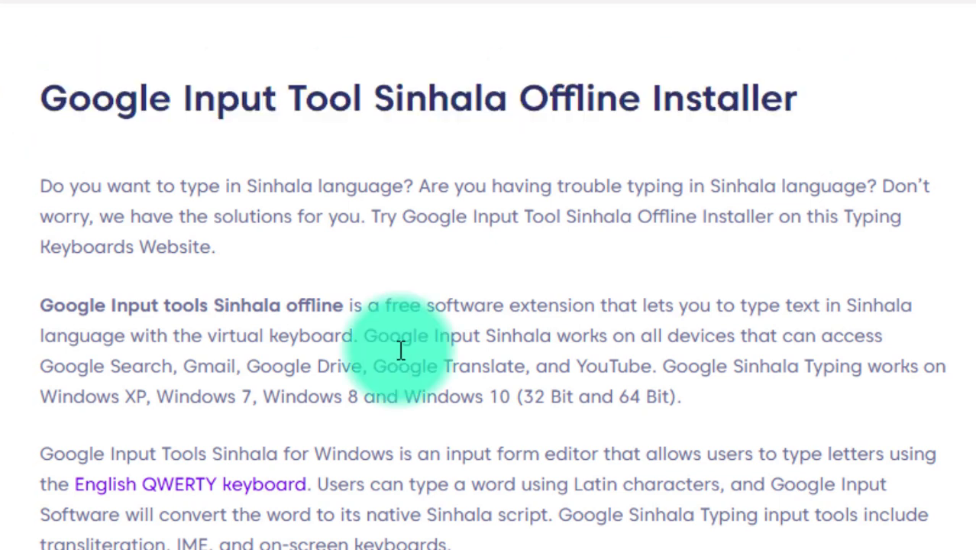
pyautogui.moveTo(685, 394); pyautogui.dragTo(38, 401)
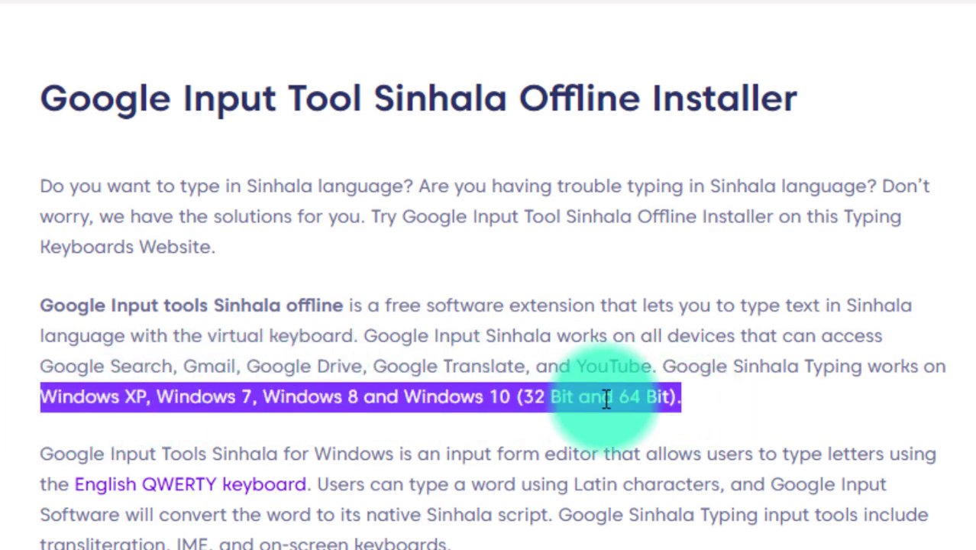
pyautogui.scroll(-3, 605, 399)
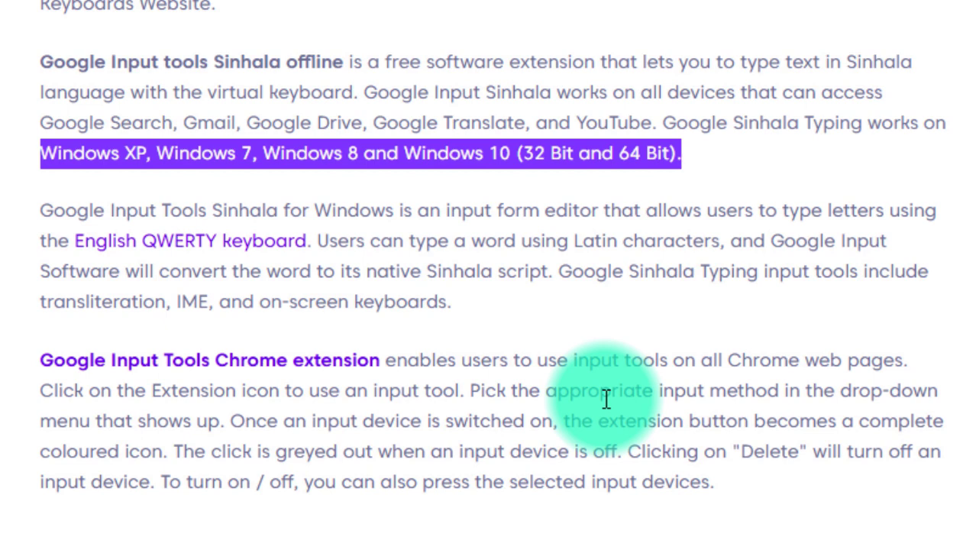
pyautogui.scroll(-2, 605, 399)
pyautogui.scroll(-3, 604, 400)
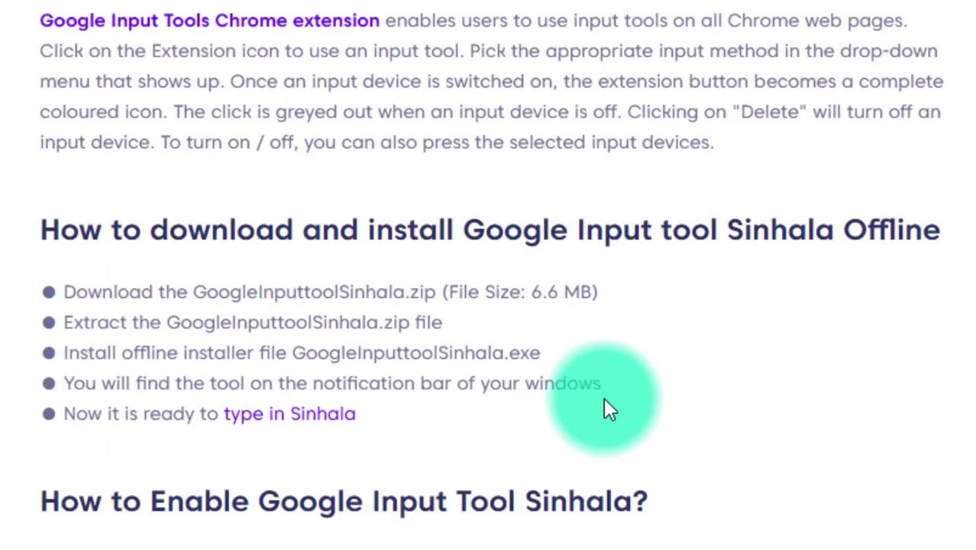
pyautogui.click(708, 312)
pyautogui.moveTo(39, 206); pyautogui.dragTo(949, 203)
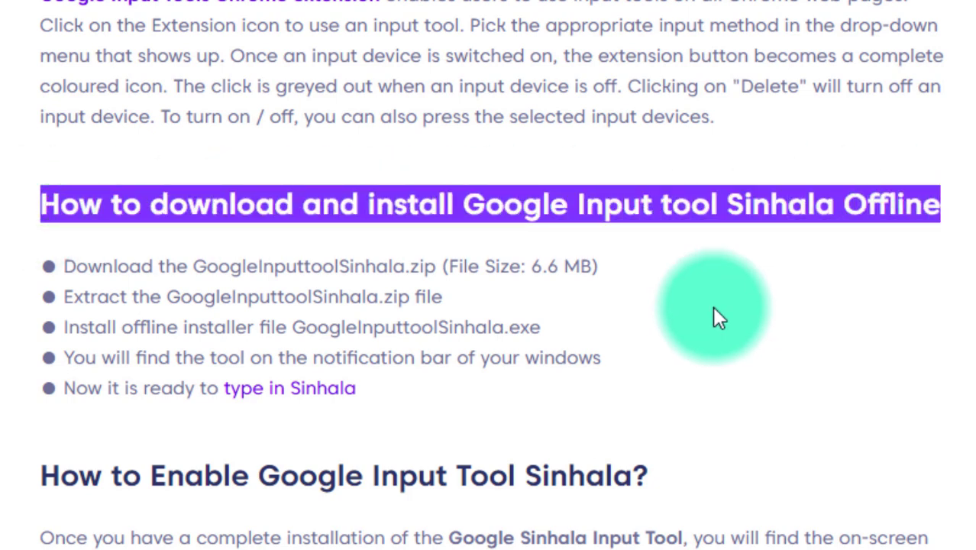
pyautogui.click(673, 305)
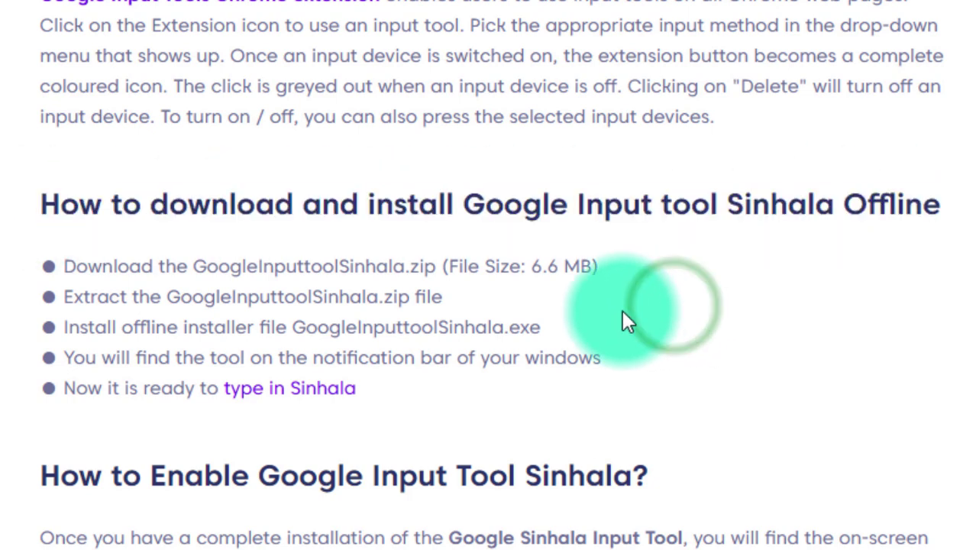
pyautogui.scroll(-2, 622, 312)
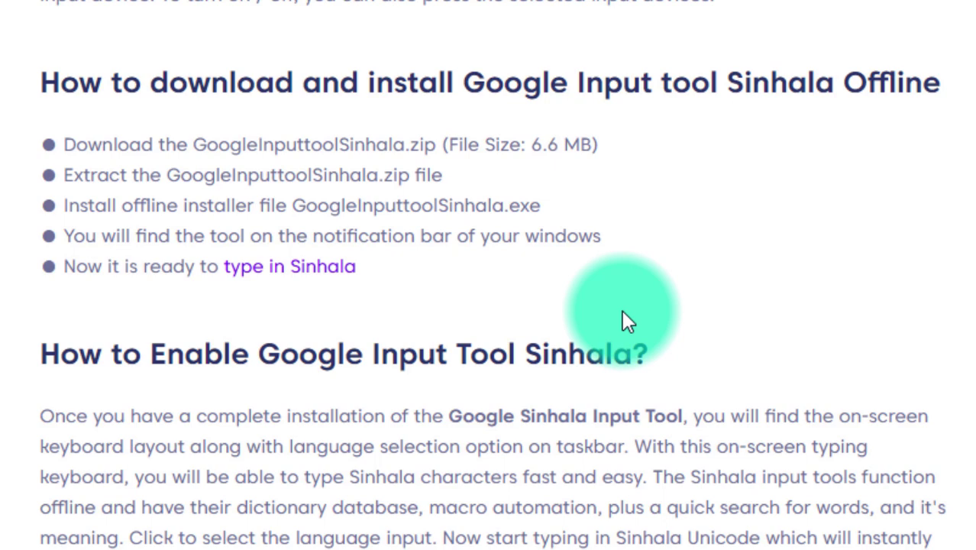
pyautogui.scroll(-4, 623, 320)
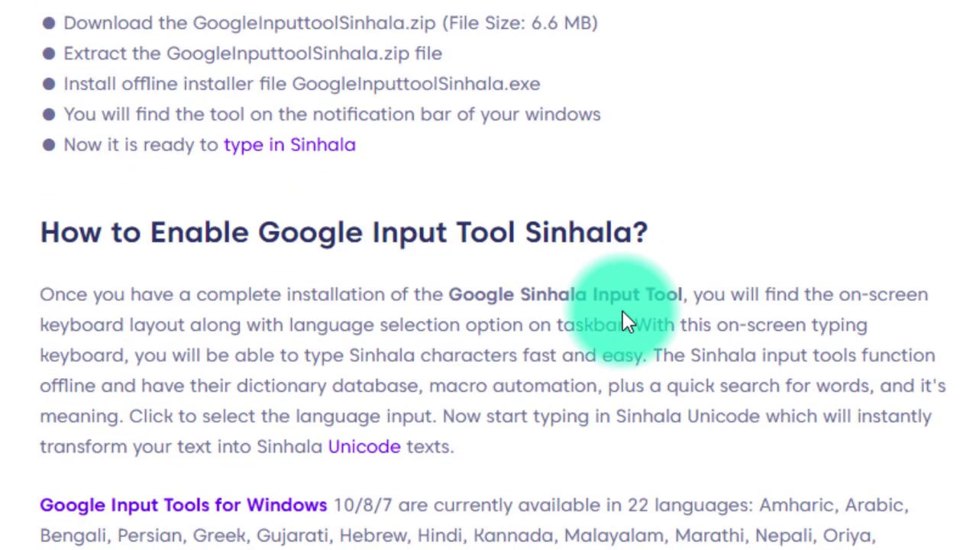
pyautogui.scroll(-2, 622, 322)
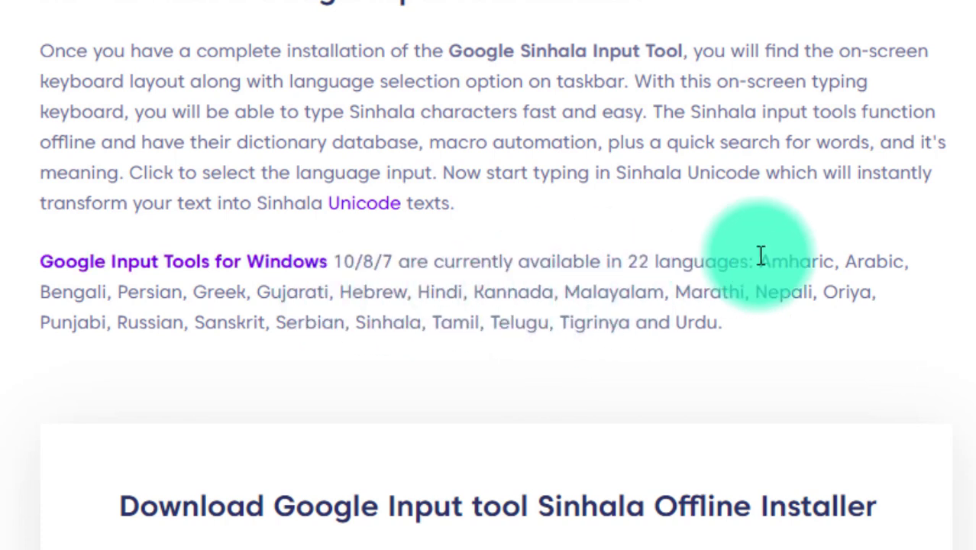
pyautogui.moveTo(760, 255); pyautogui.dragTo(730, 314)
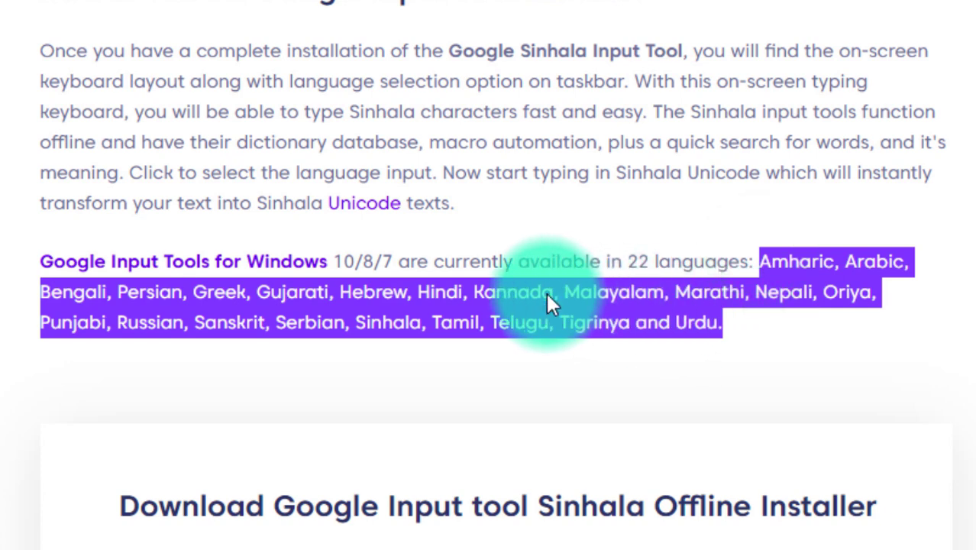
# Follow the Google Input tool Sinhala Offline download link and download GoogleInputToolsSinhala.zip from MEGA.
pyautogui.scroll(-5, 545, 292)
pyautogui.scroll(-5, 557, 309)
pyautogui.scroll(-2, 606, 357)
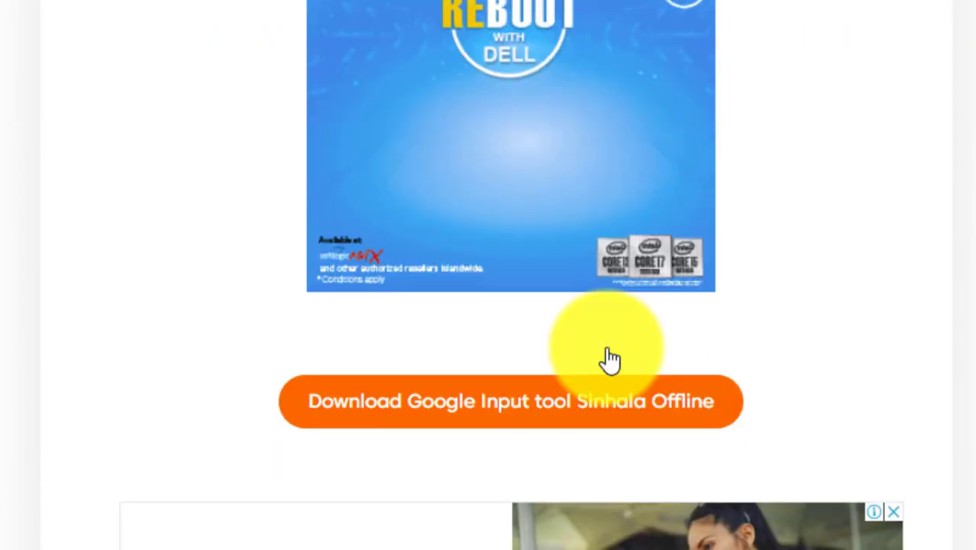
pyautogui.scroll(-1, 610, 359)
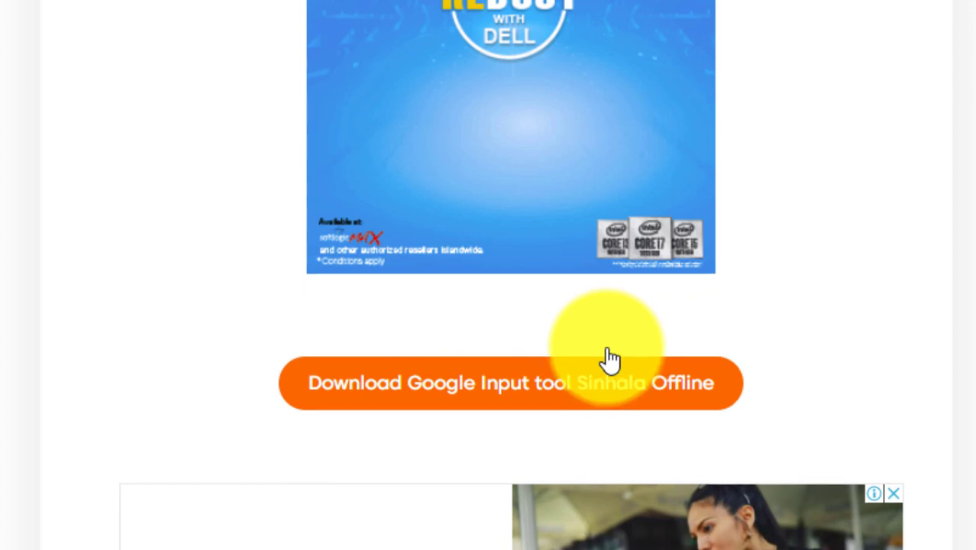
pyautogui.click(530, 388)
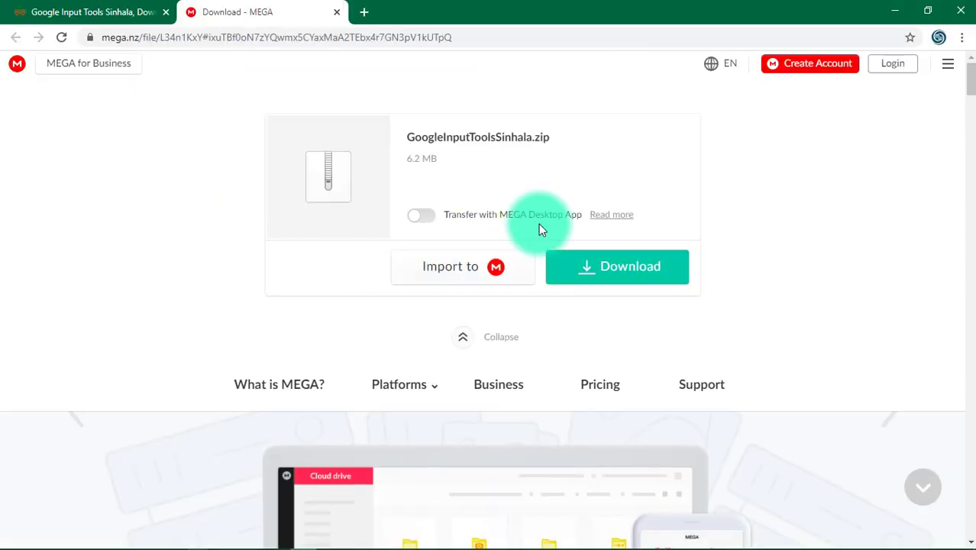
pyautogui.click(601, 277)
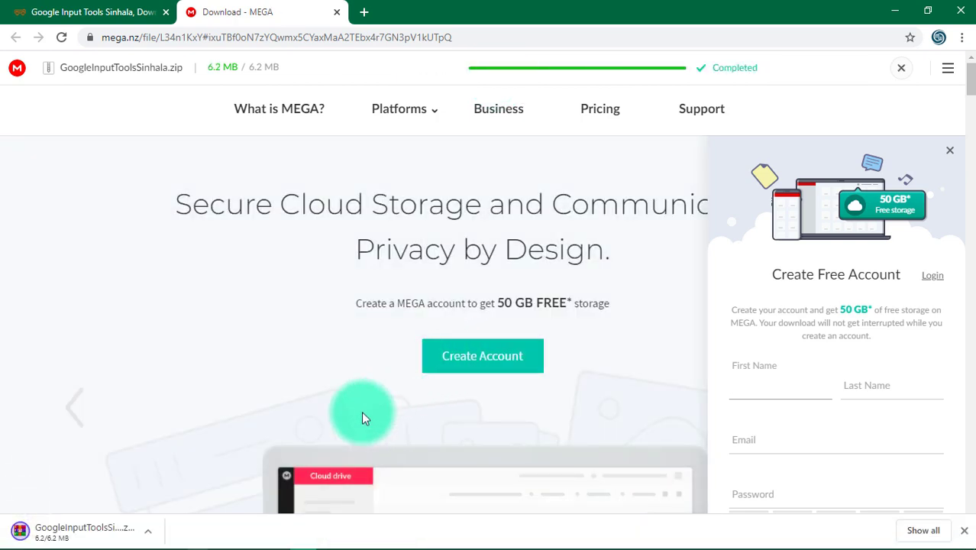
# Extract the downloaded GoogleInputToolsSinhala.zip into its current folder and open the extracted GoogleInputToolsSinhalese folder.
pyautogui.click(154, 539)
pyautogui.click(181, 474)
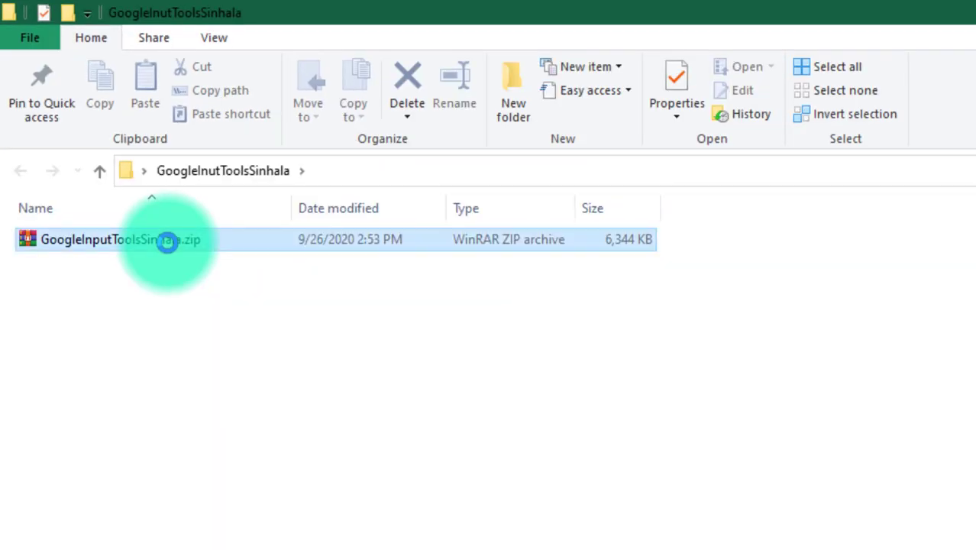
pyautogui.rightClick(167, 240)
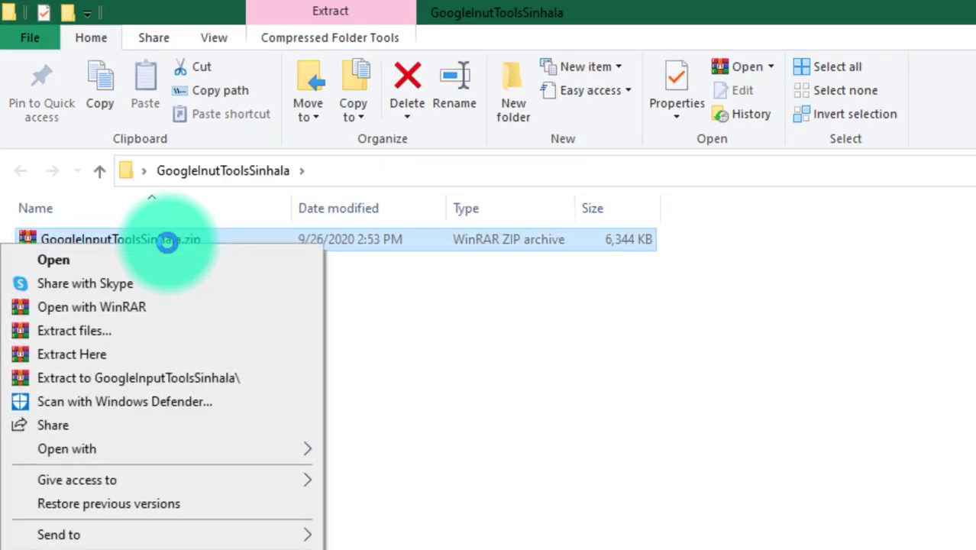
pyautogui.click(66, 354)
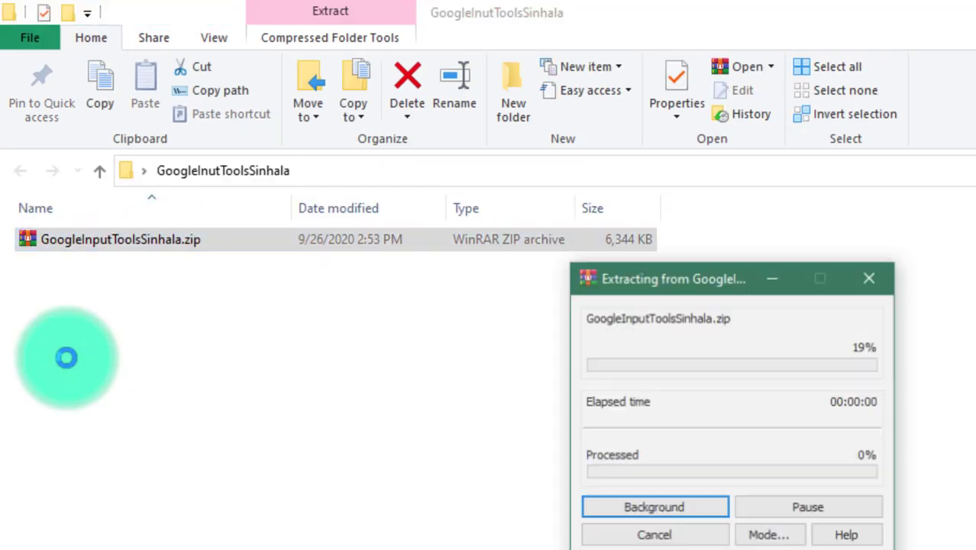
pyautogui.click(134, 319)
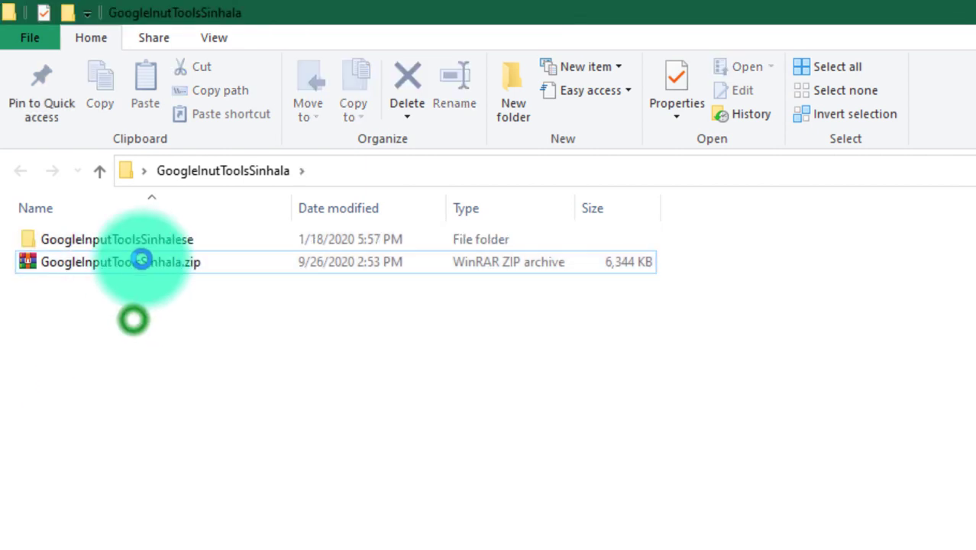
pyautogui.doubleClick(145, 237)
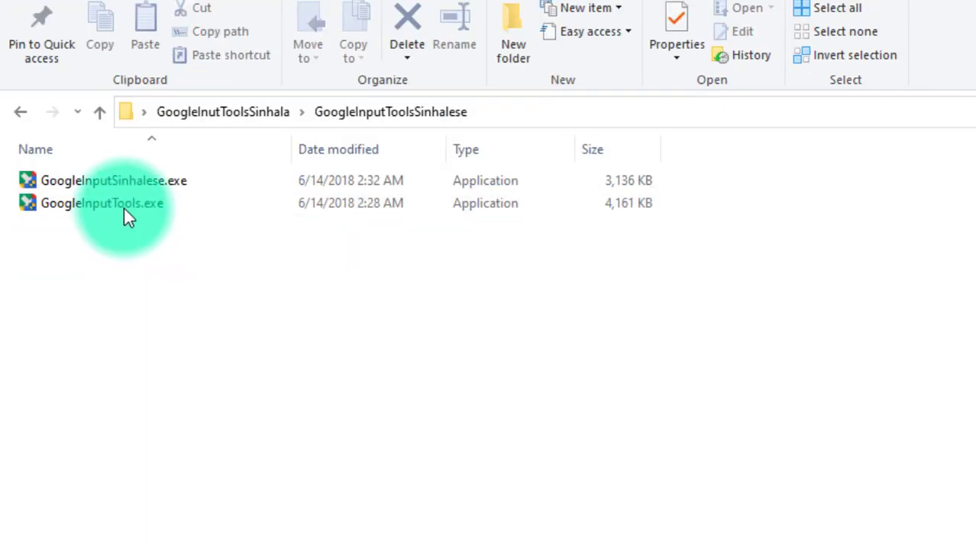
# Install Google Input Tools by running GoogleInputTools.exe and finish its setup wizard.
pyautogui.click(125, 206)
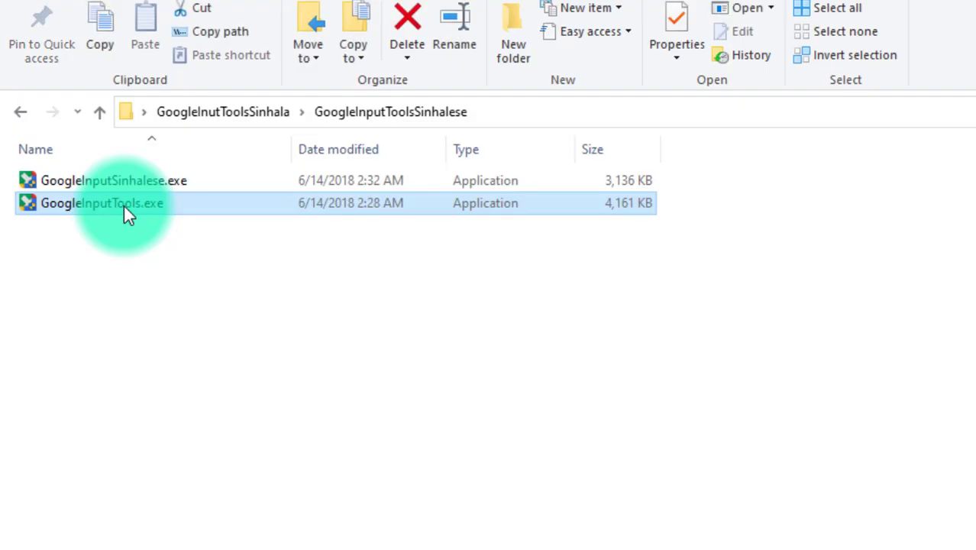
pyautogui.doubleClick(124, 206)
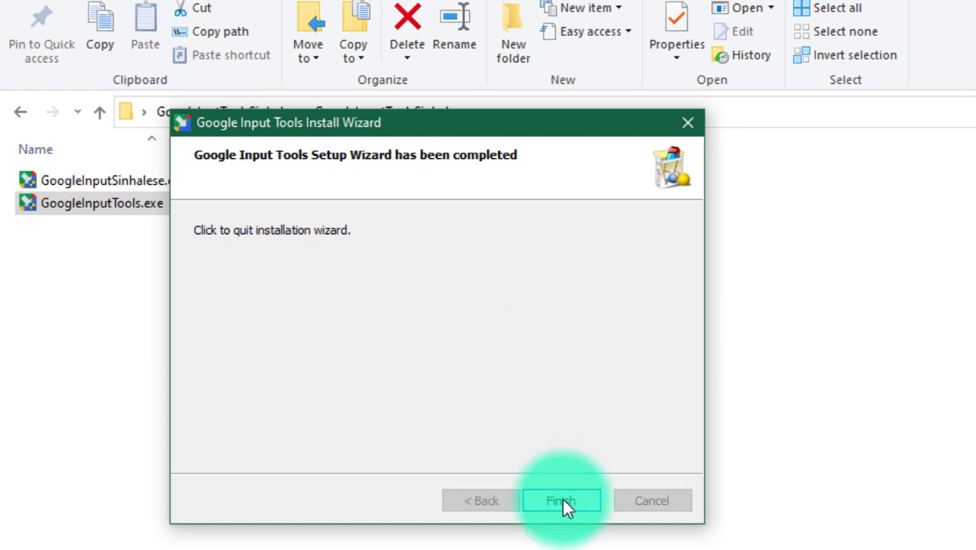
pyautogui.click(563, 501)
# Install the Sinhala language component by running GoogleInputSinhalese.exe, finish its wizard and close the folder window.
pyautogui.click(167, 181)
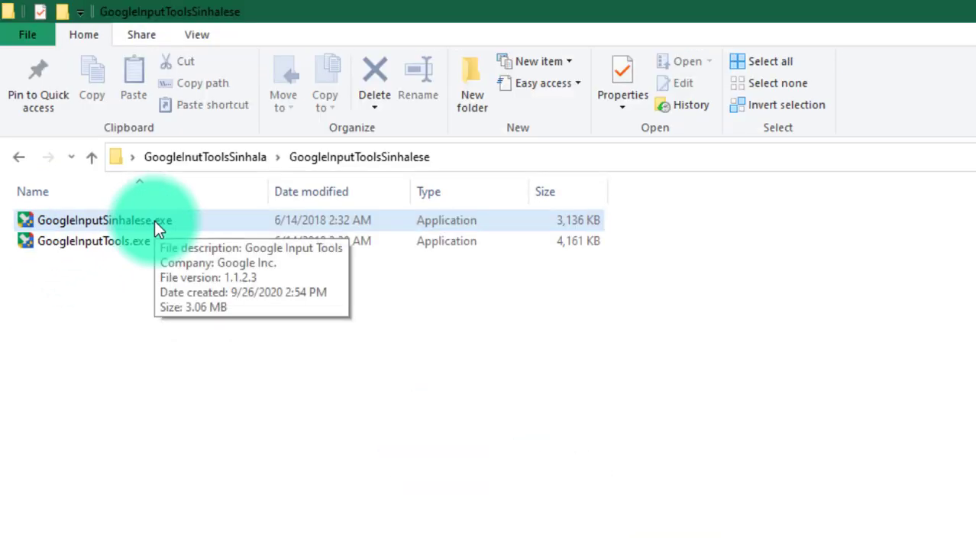
pyautogui.click(154, 220)
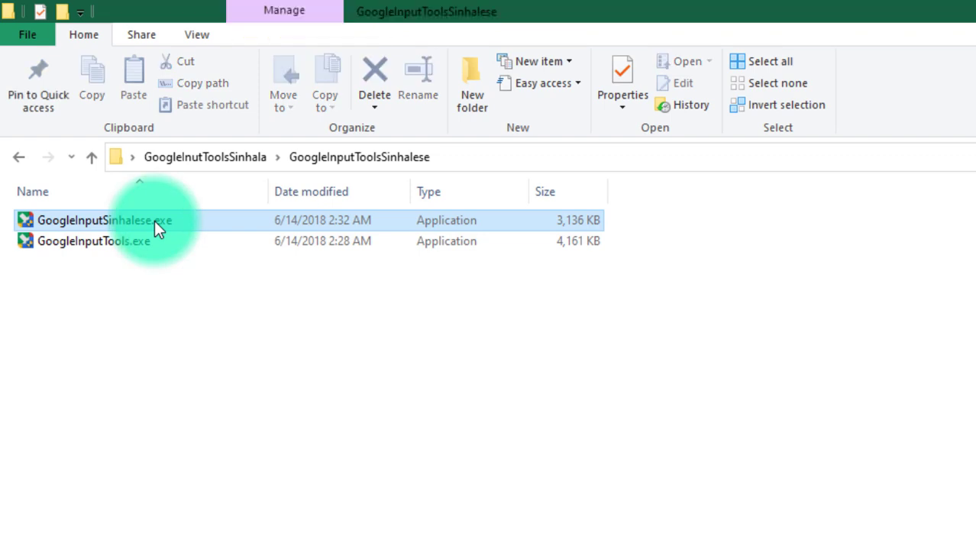
pyautogui.doubleClick(154, 221)
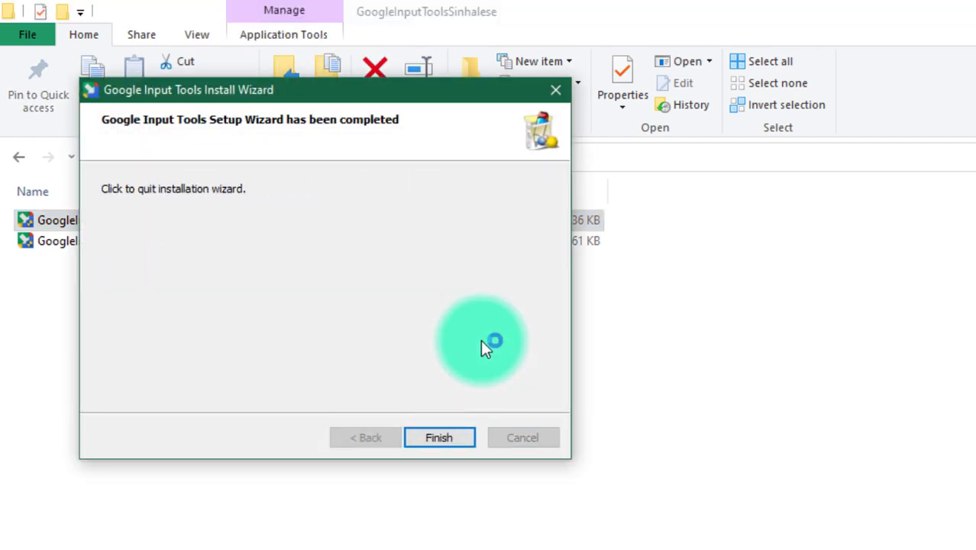
pyautogui.click(450, 433)
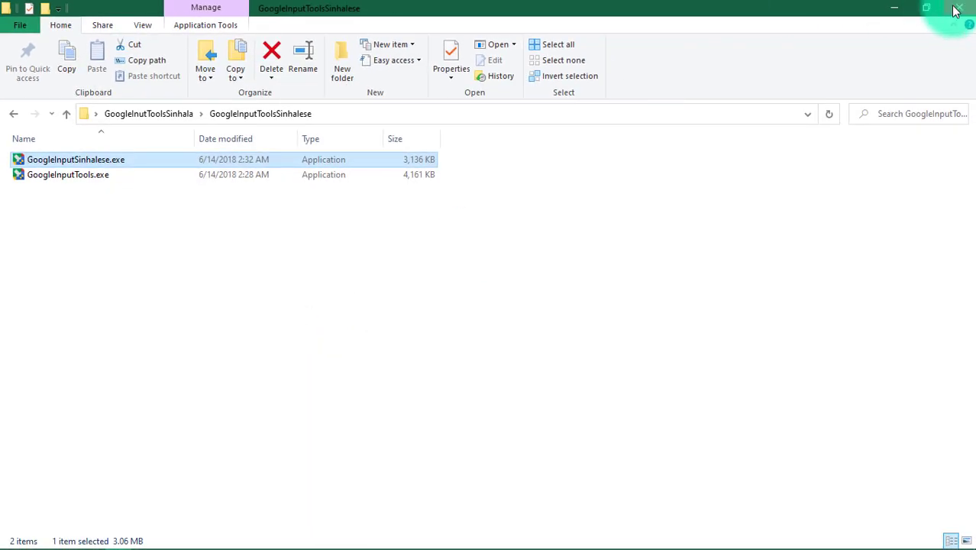
pyautogui.click(955, 9)
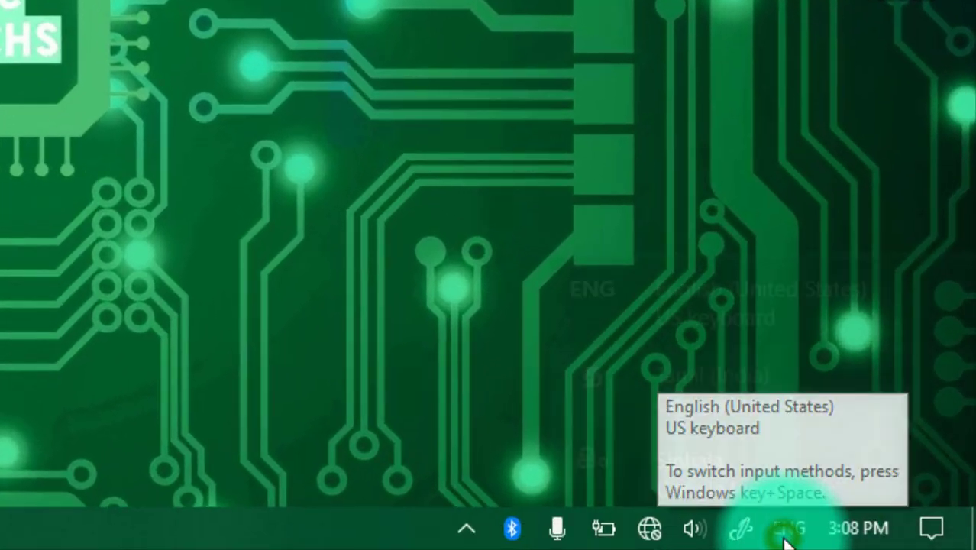
# Switch the Windows input method from the taskbar language list to Sinhala Google Input Tools.
pyautogui.click(788, 528)
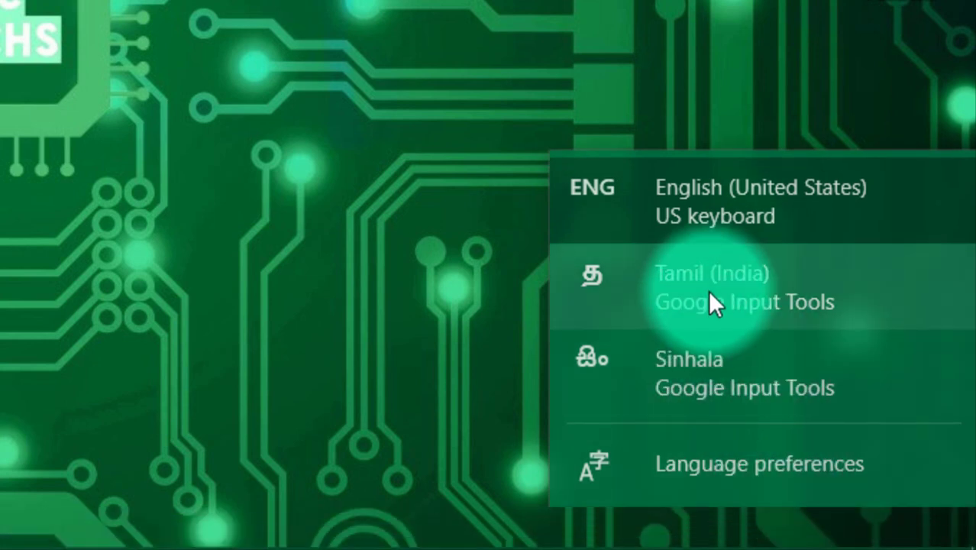
pyautogui.click(717, 294)
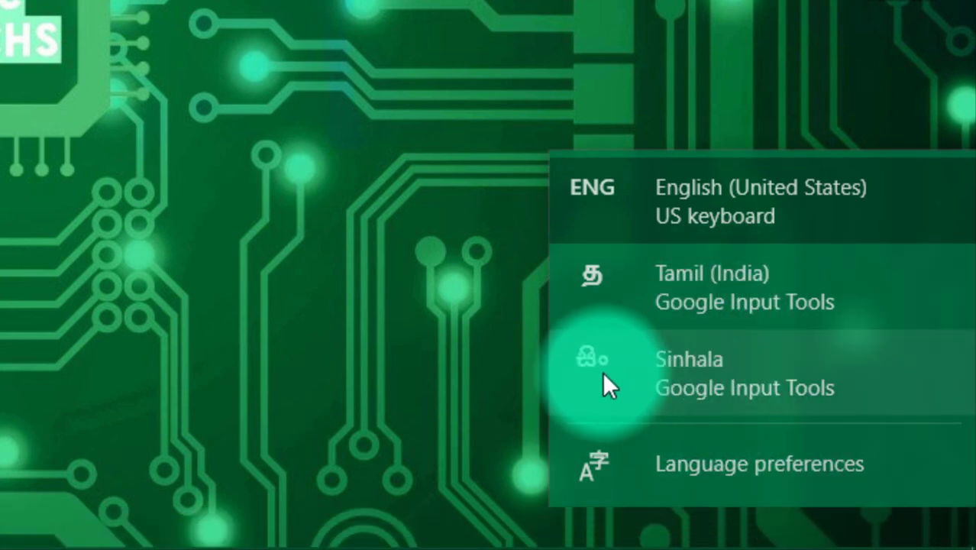
pyautogui.click(728, 367)
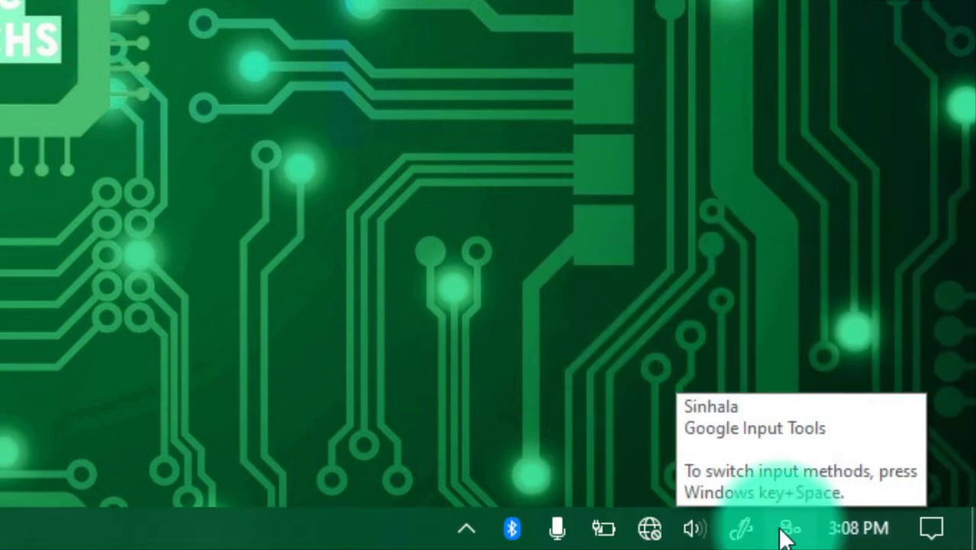
# Cycle through the installed input methods to Tamil (India) Google Input Tools.
pyautogui.press('super+space')
pyautogui.press('super+space')
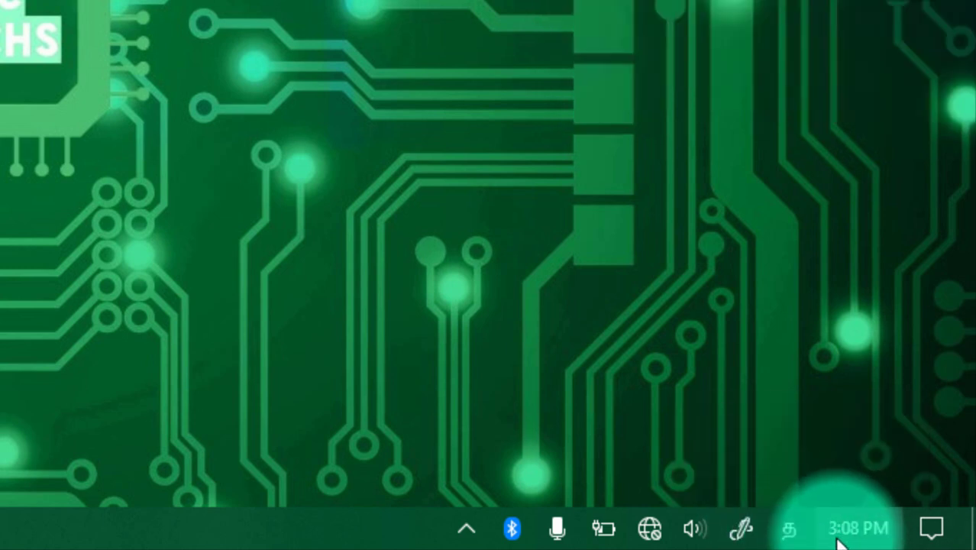
# Cycle through the English (United States), Tamil (India) and Sinhala input methods, ending on Sinhala Google Input Tools.
pyautogui.moveTo(838, 544)
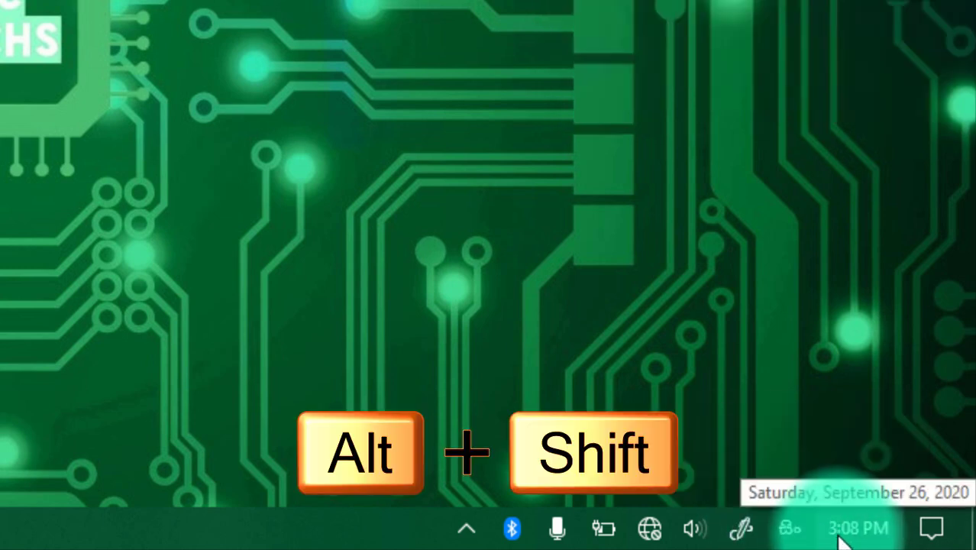
pyautogui.hotkey('alt', 'shift')
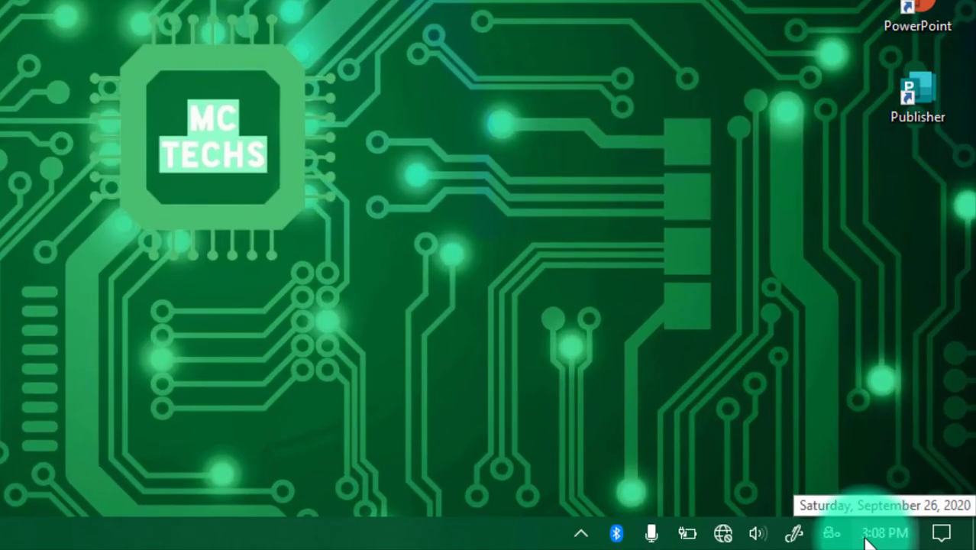
pyautogui.press('super+space')
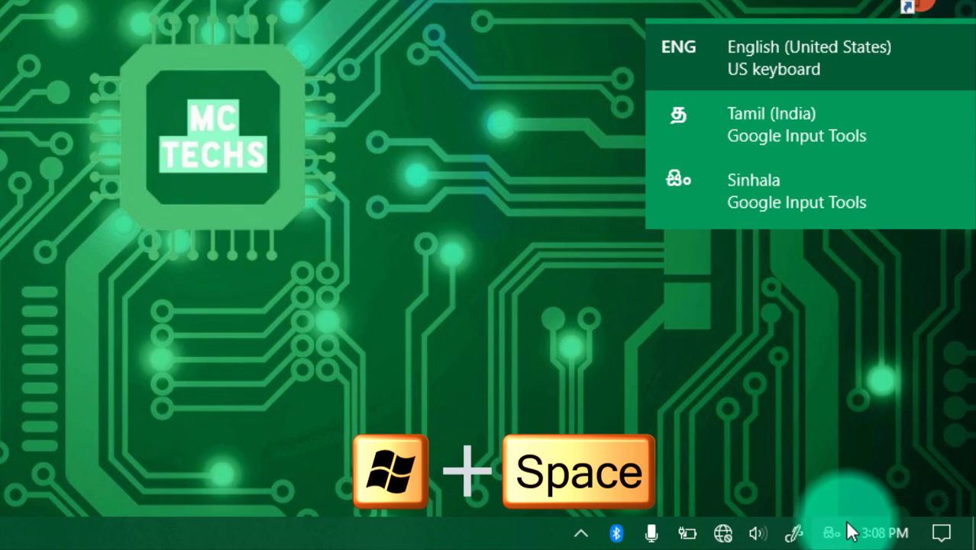
pyautogui.press('super+space')
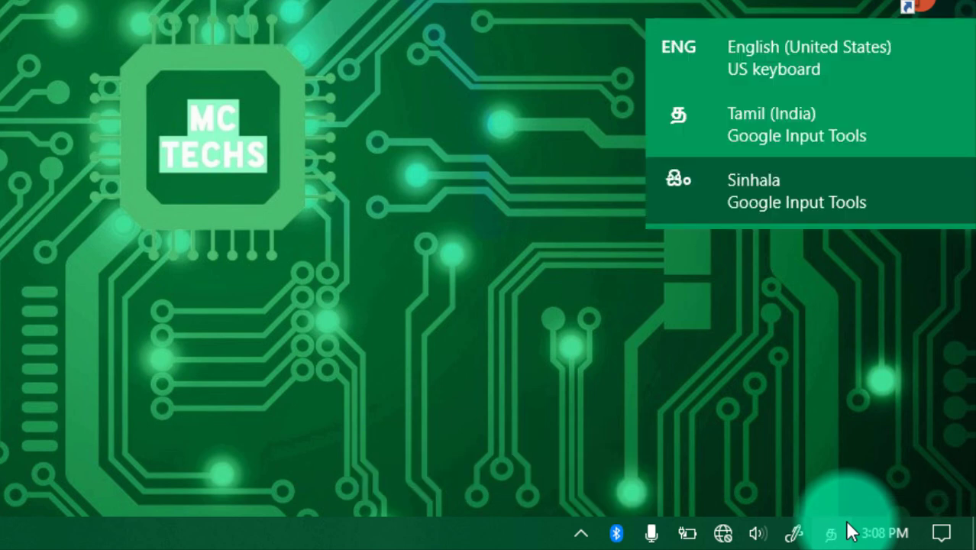
pyautogui.press('super+space')
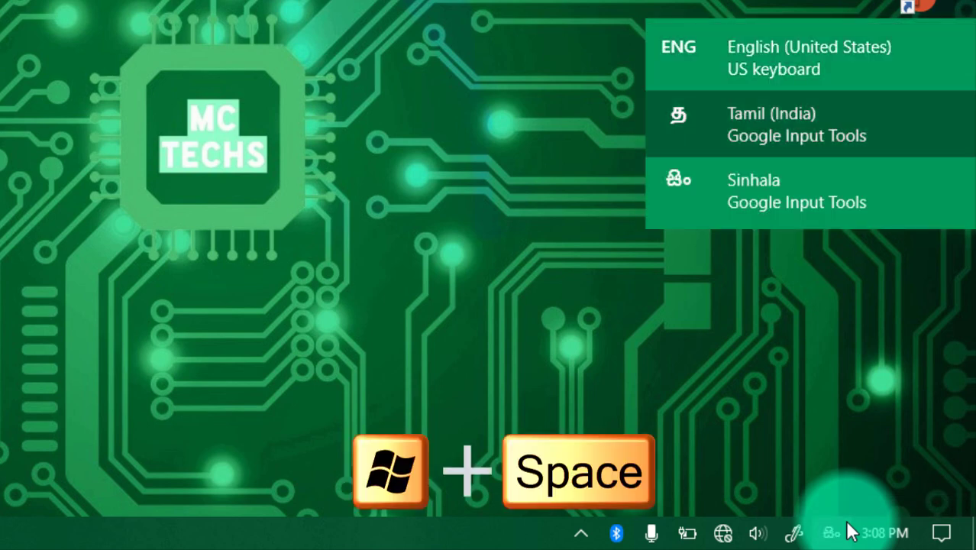
pyautogui.press('super+space')
pyautogui.press('super+space')
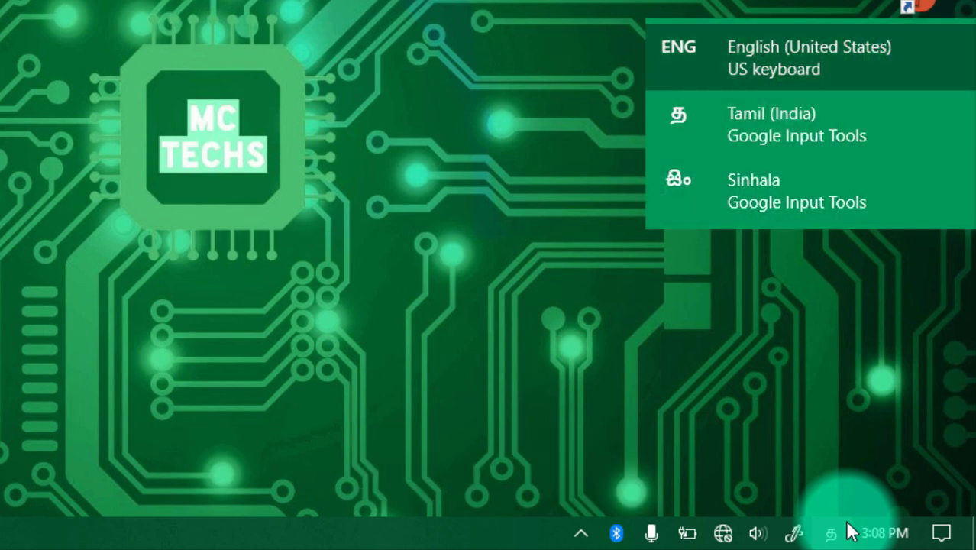
pyautogui.press('super+space')
pyautogui.press('super+space')
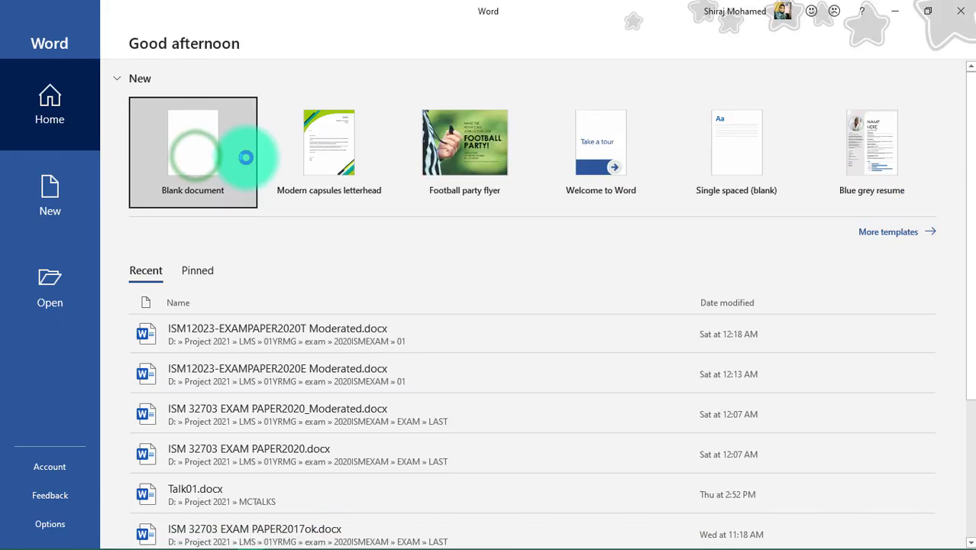
# In Word, create a blank document and write "මම පාසල් යනවා" by transliterating "mama paasal yanawaa" with the default Sinhala suggestions.
pyautogui.click(247, 157)
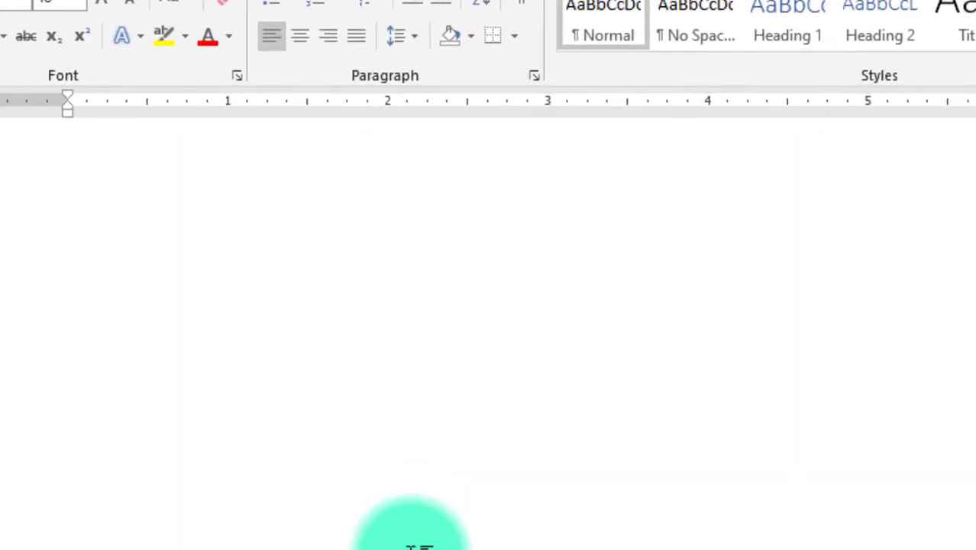
pyautogui.write('mama')
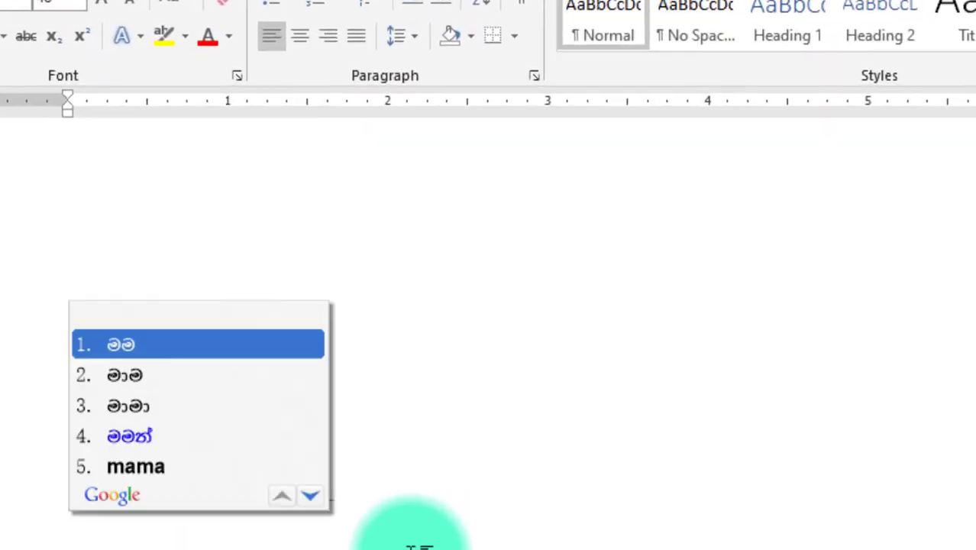
pyautogui.press('Return')
pyautogui.write('paa')
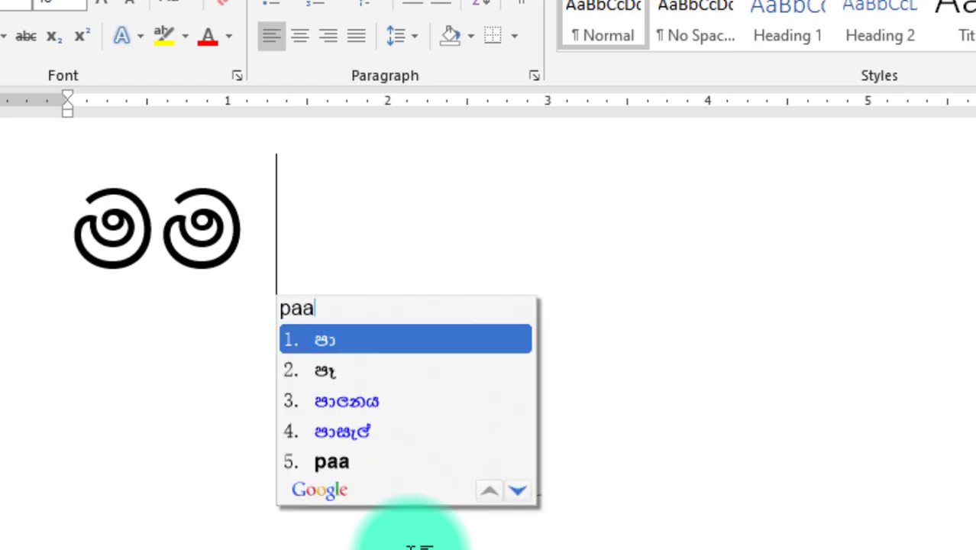
pyautogui.write('sal')
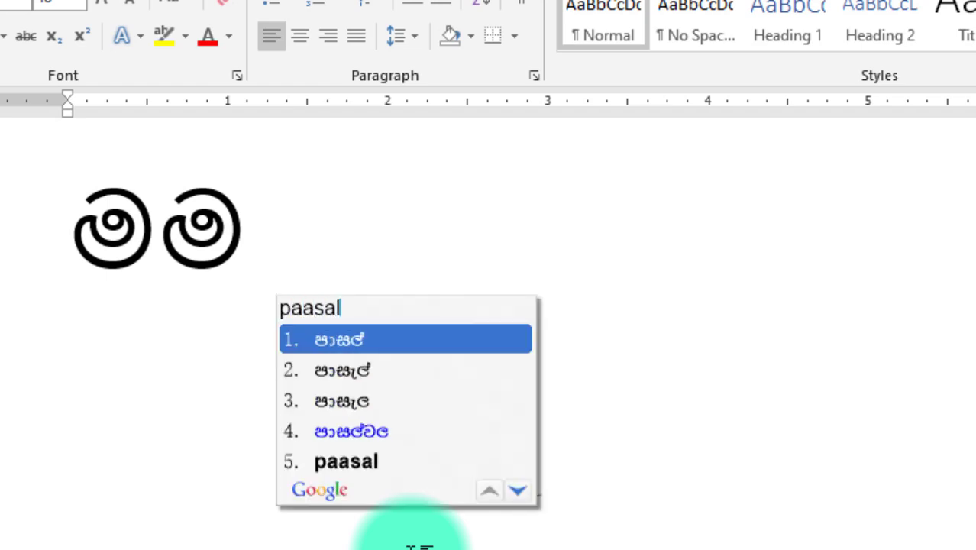
pyautogui.press('Return')
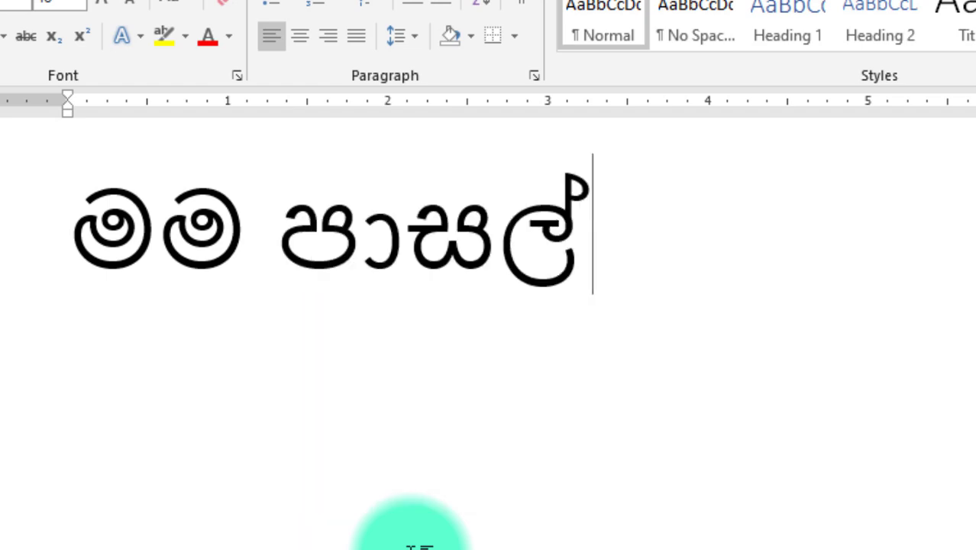
pyautogui.write('yanawaa')
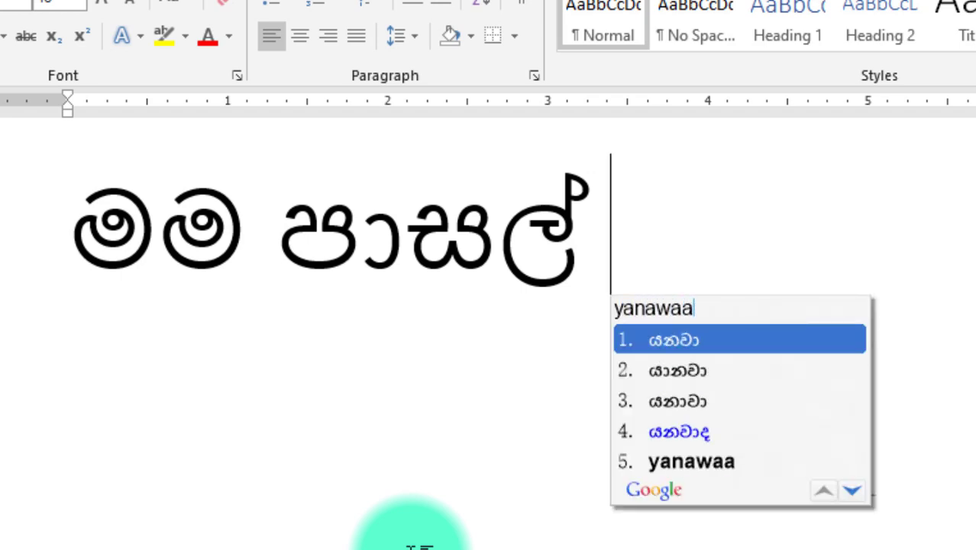
pyautogui.press('Return')
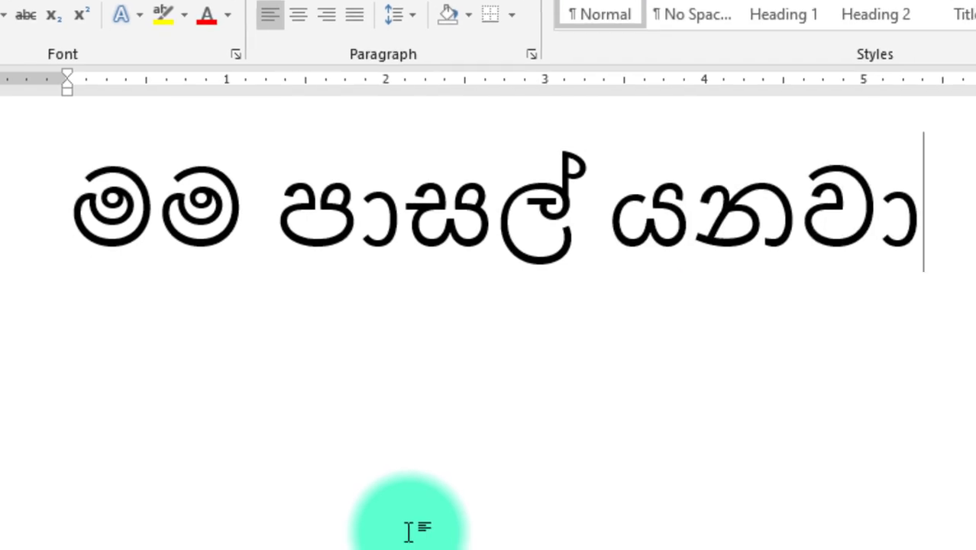
# On a new line, transliterate "mage nama" into "මගේ නම" and add the person's first name in Sinhala.
pyautogui.press('Return')
pyautogui.write('mage')
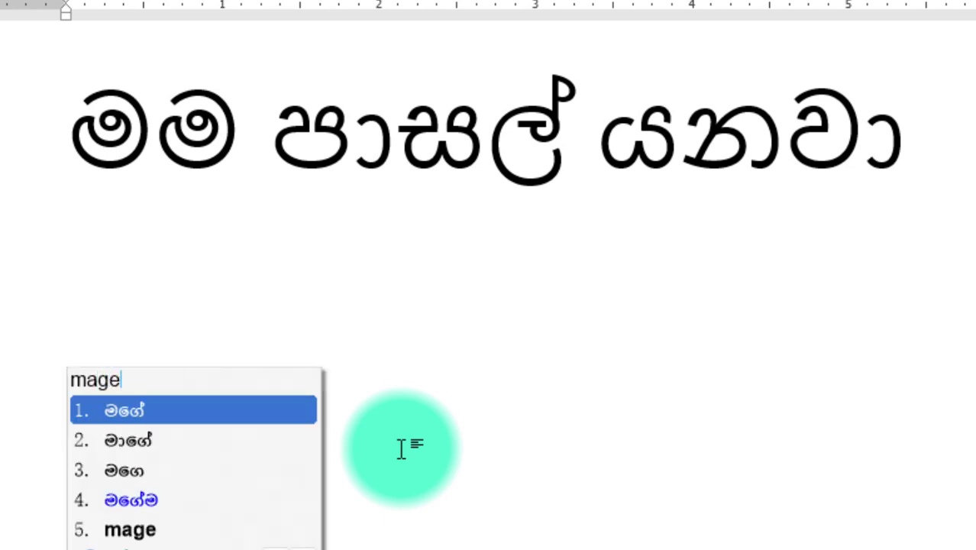
pyautogui.press('Return')
pyautogui.write('nama')
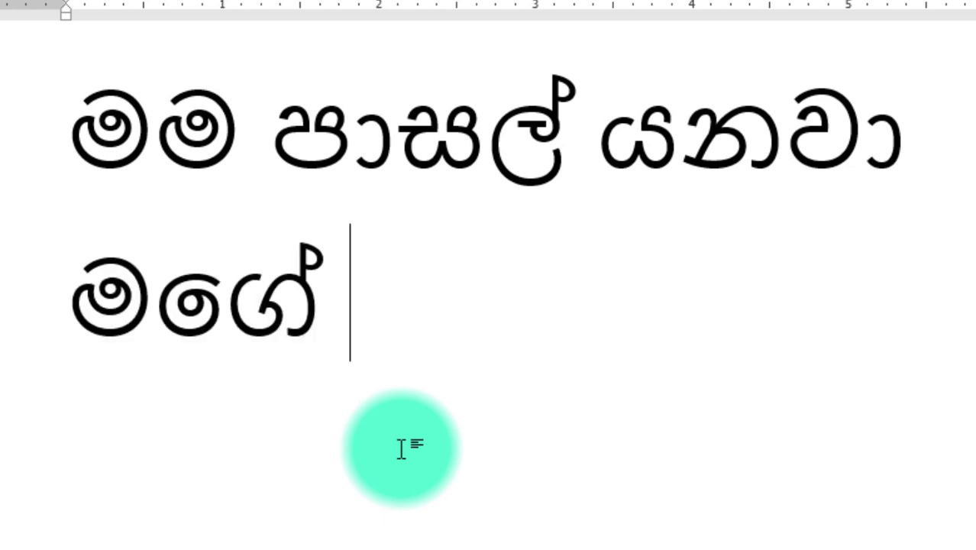
pyautogui.press('Return')
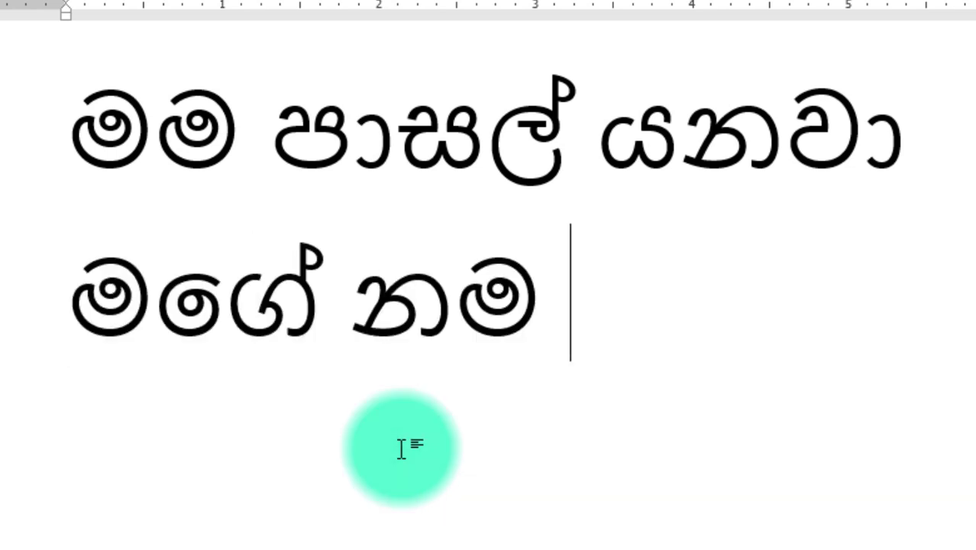
pyautogui.write('shiraj')
pyautogui.press('Return')
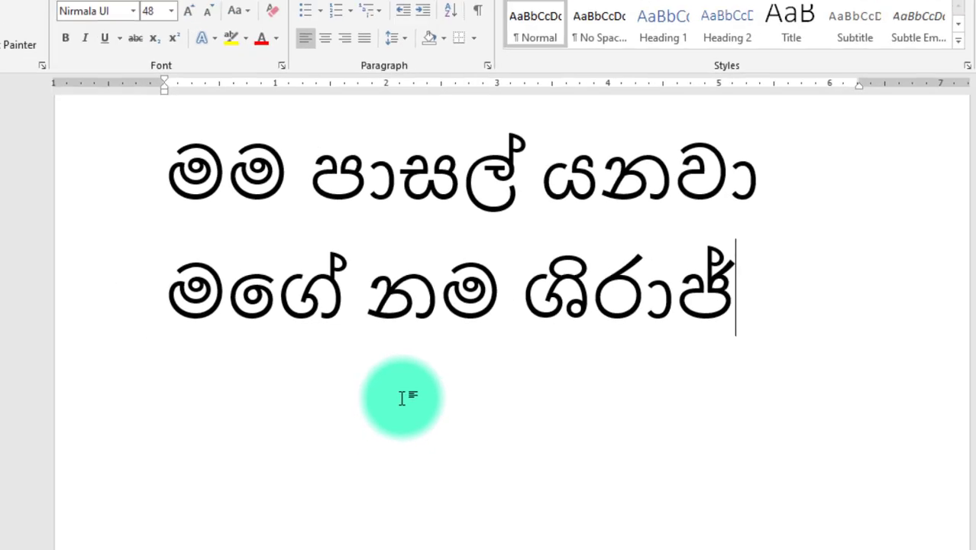
# Switch the input method to English (United States) and write "Cheers!" and "Thanks" on separate lines below the Sinhala text.
pyautogui.press('Return')
pyautogui.press('super+space')
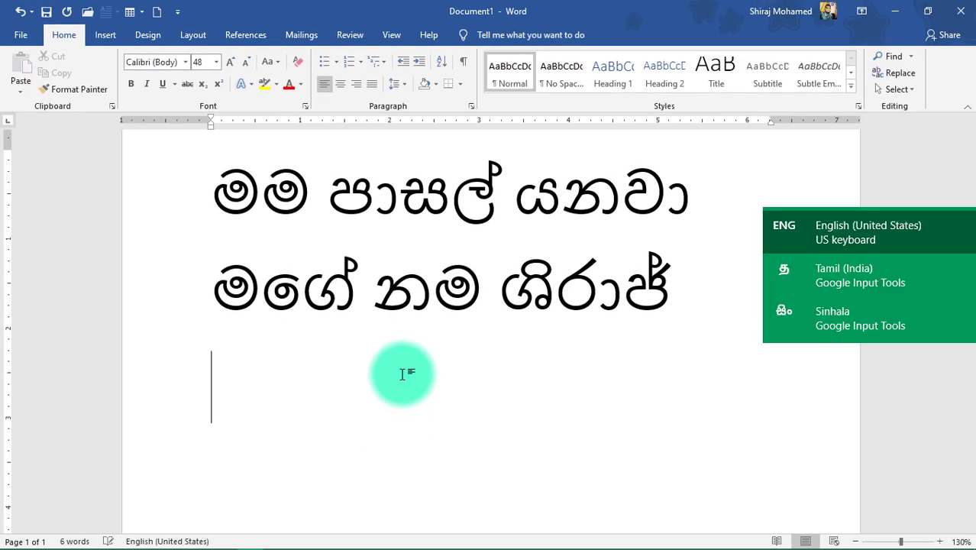
pyautogui.press('super+space')
pyautogui.press('super+space')
pyautogui.press('super+space')
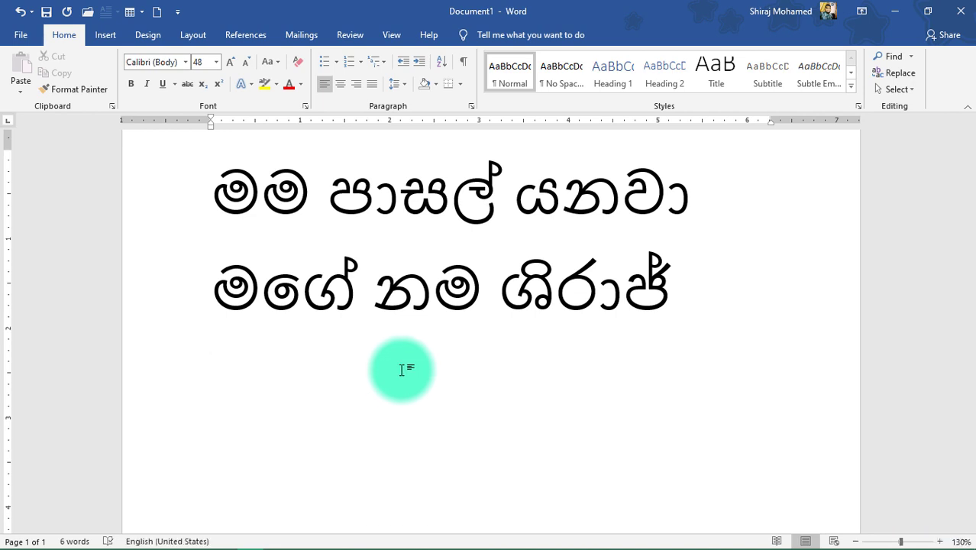
pyautogui.write('Cheers!')
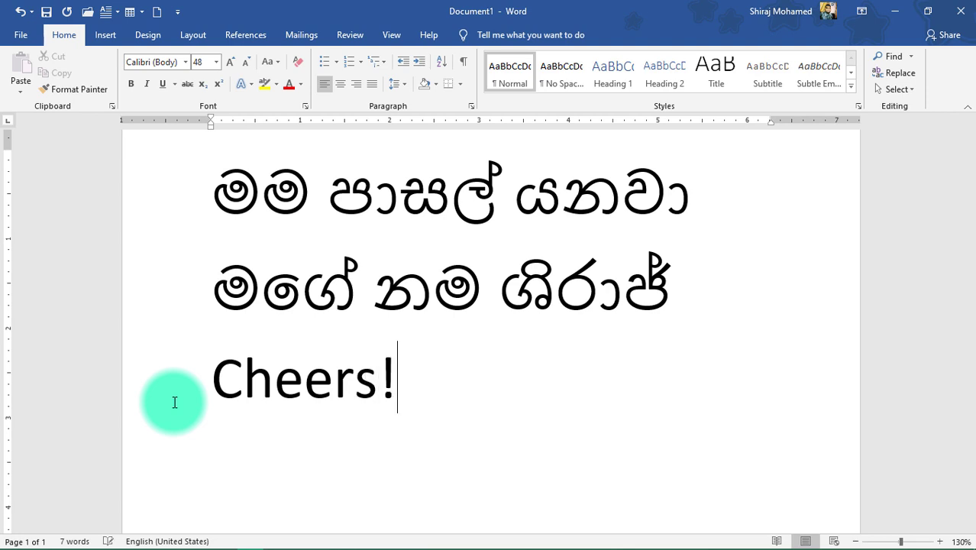
pyautogui.write(' Thanks')
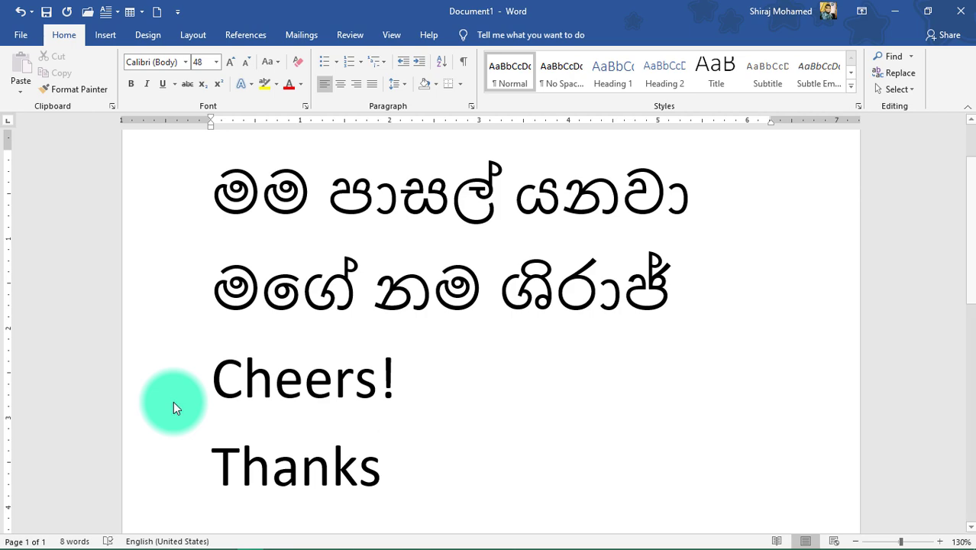
# Minimize the Word document and create a new folder on the desktop.
pyautogui.click(895, 9)
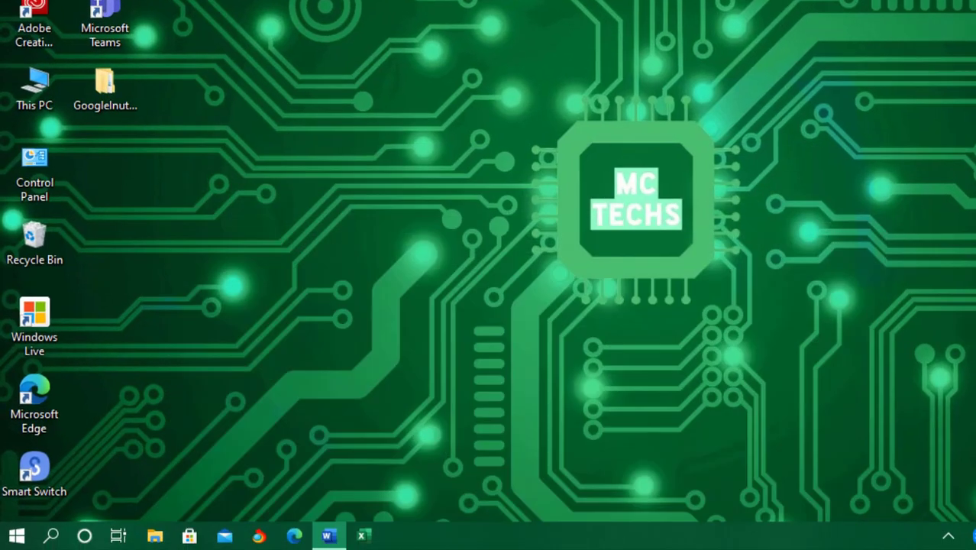
pyautogui.rightClick(285, 162)
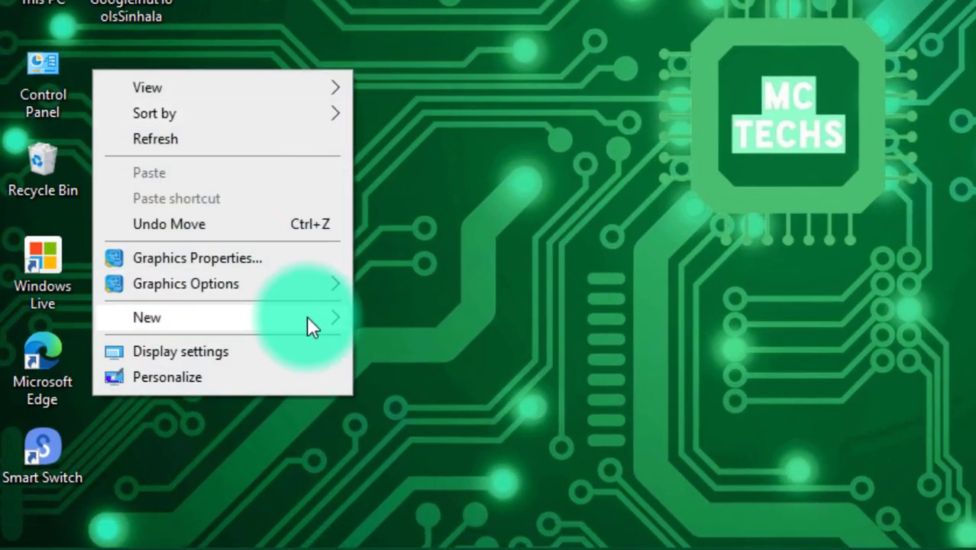
pyautogui.click(306, 316)
pyautogui.click(399, 23)
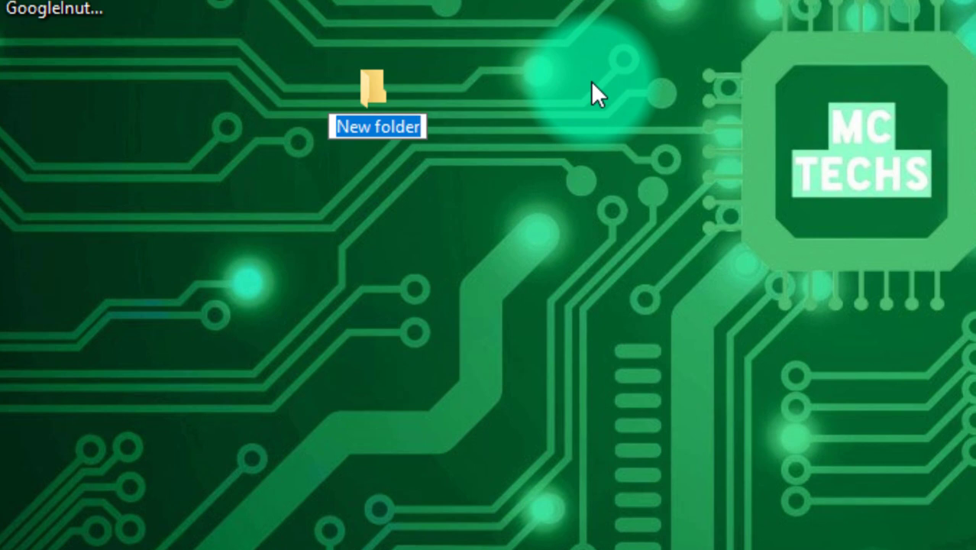
# Switch to Sinhala input and name the new folder with "මේක්" from "mek", followed by "teks" as the second word.
pyautogui.hotkey('alt', 'shift')
pyautogui.write('mek')
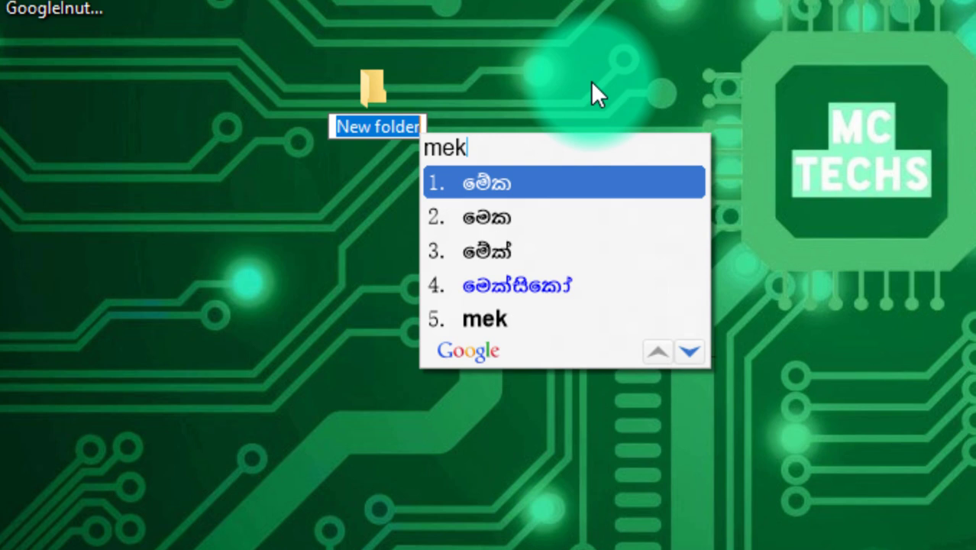
pyautogui.press('Down')
pyautogui.press('Down')
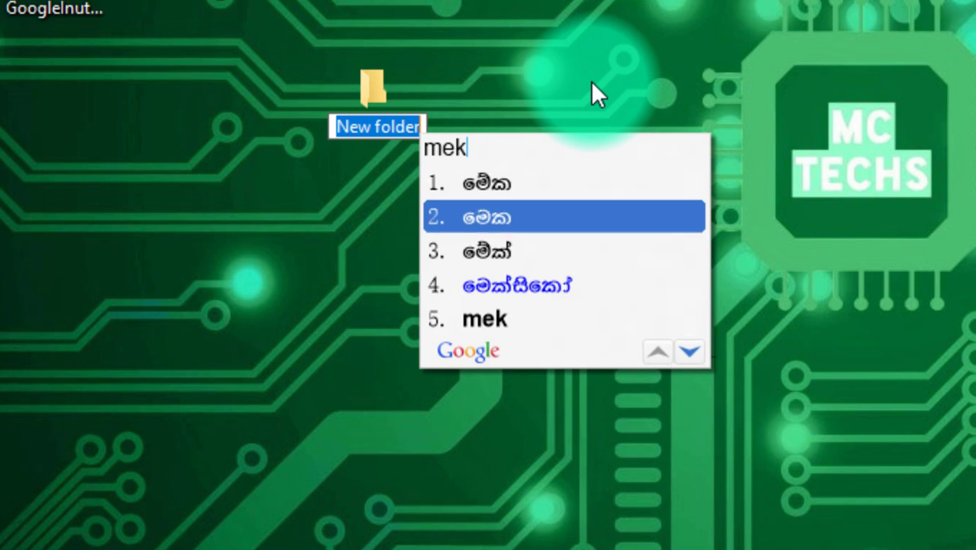
pyautogui.press('Return')
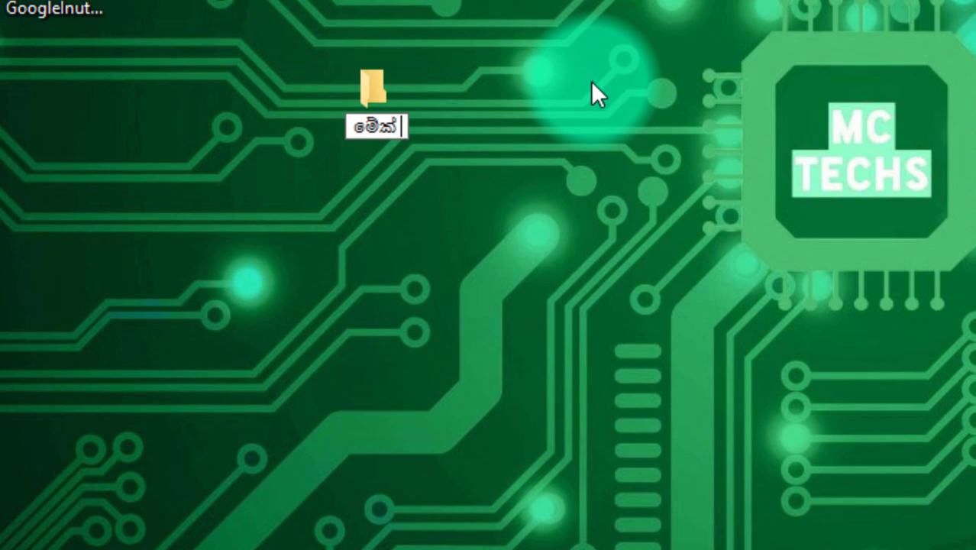
pyautogui.write('teks')
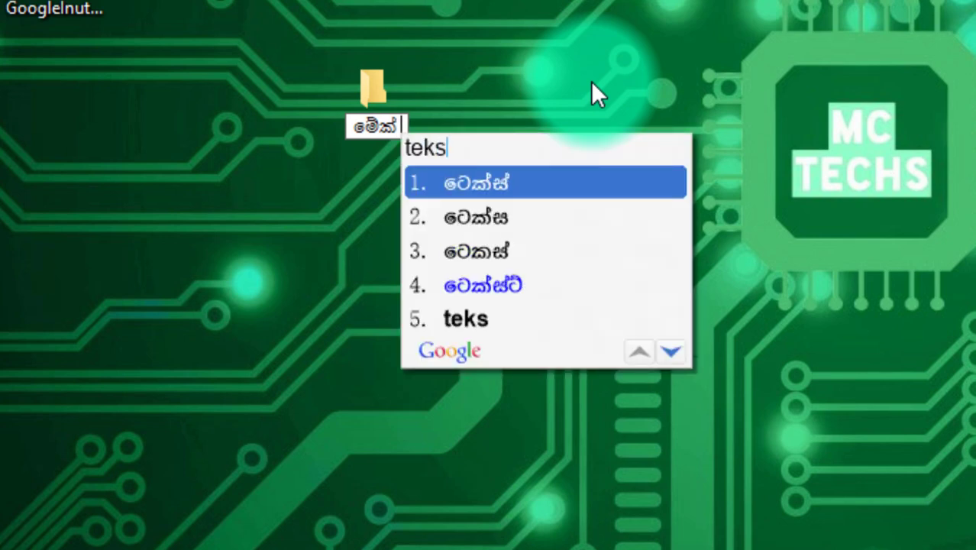